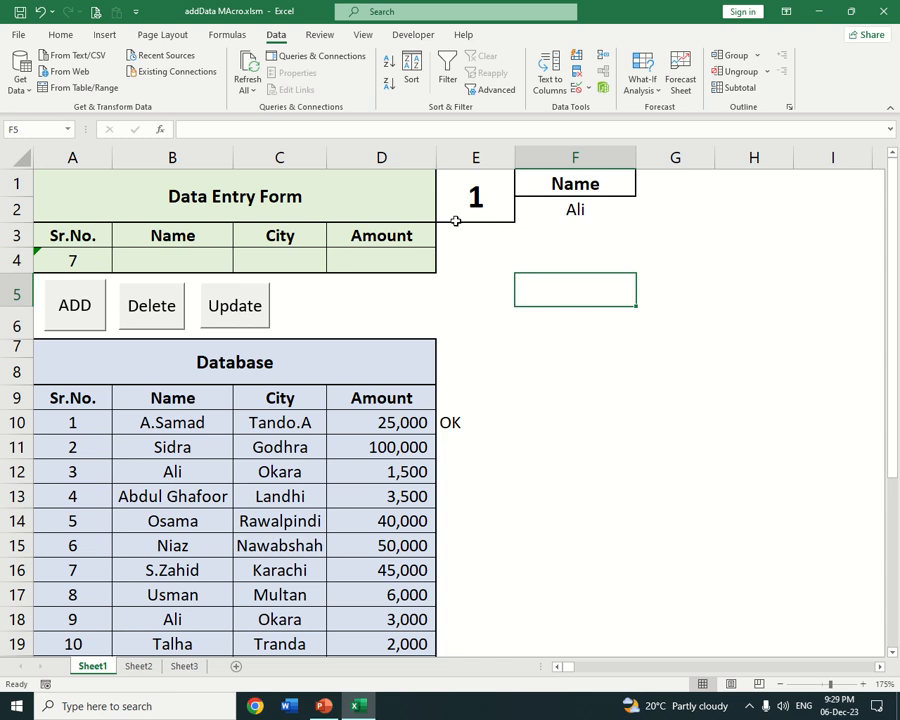
Set the criteria heading in F1 to City and the criteria value in F2 to Landhi
drag(585, 186, 578, 206)
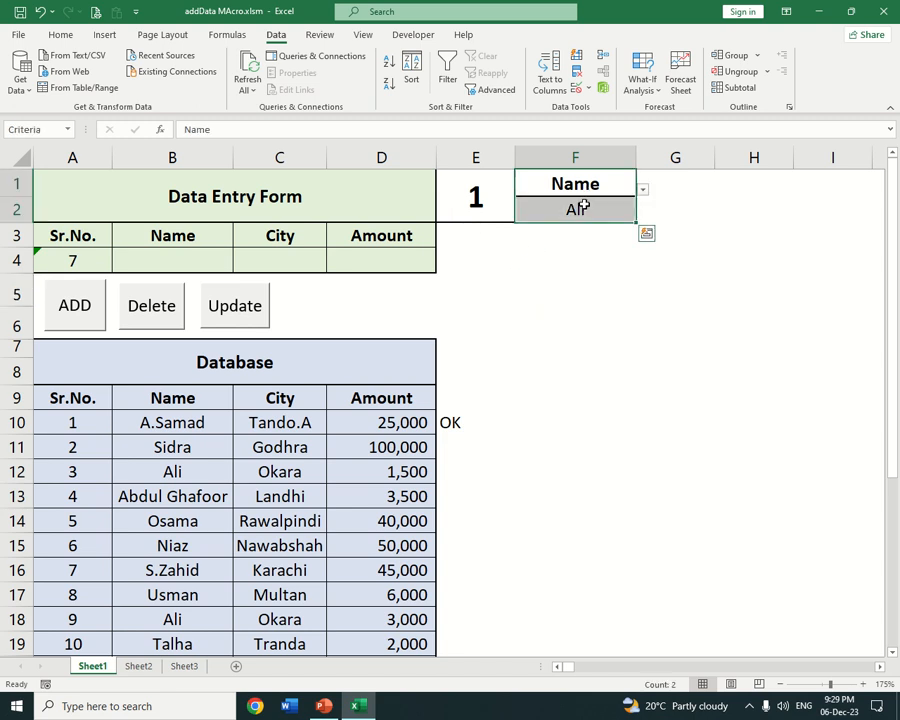
click(612, 188)
click(643, 191)
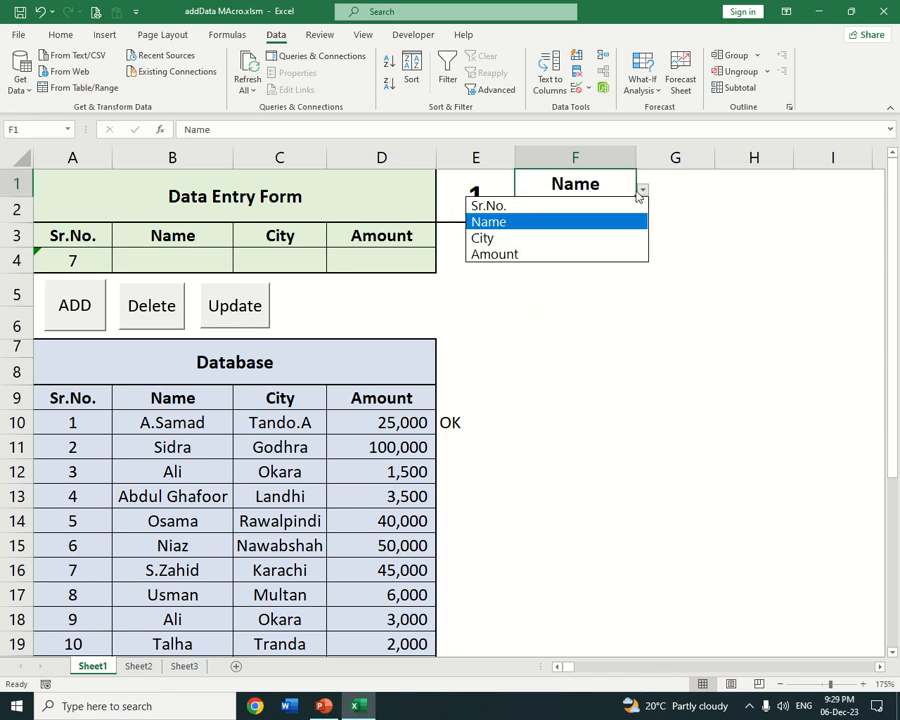
click(518, 238)
click(630, 215)
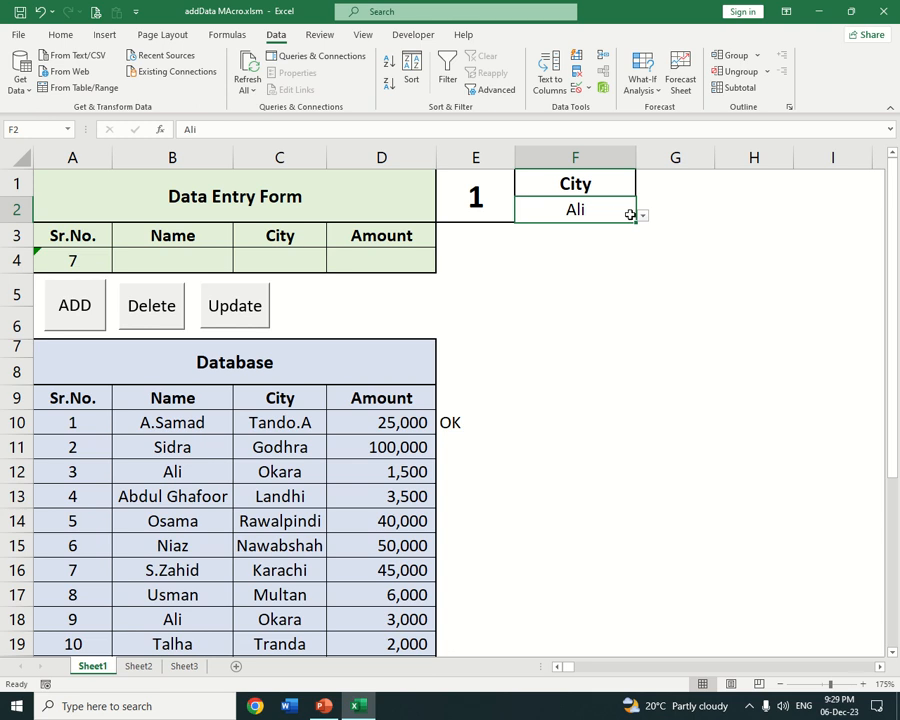
click(643, 215)
click(522, 309)
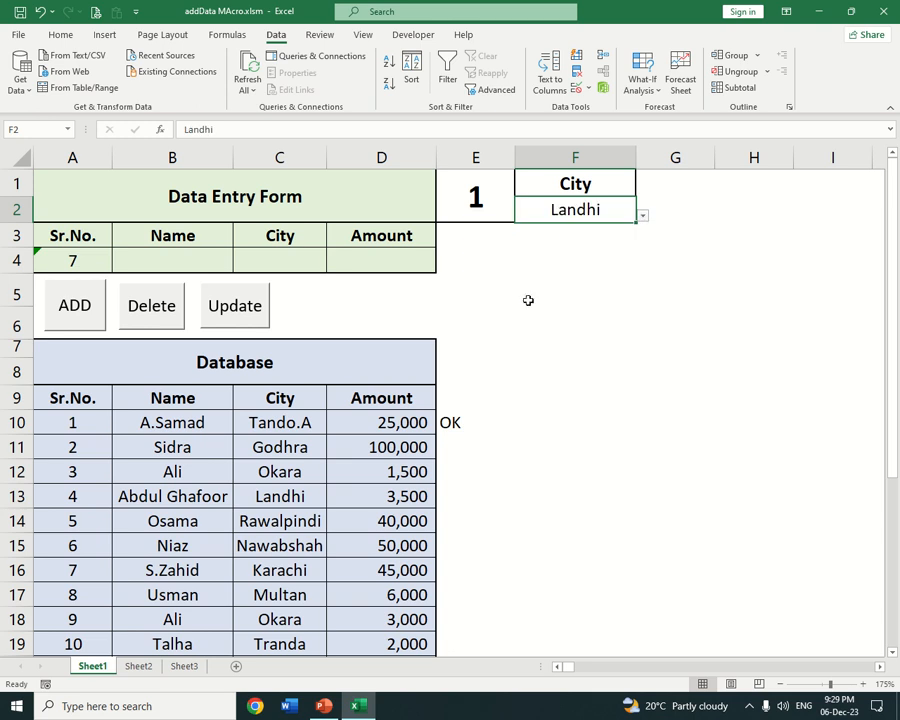
Set the criteria heading in F1 to Name and choose the fifth listed name in F2
click(571, 181)
click(643, 191)
click(583, 222)
click(625, 213)
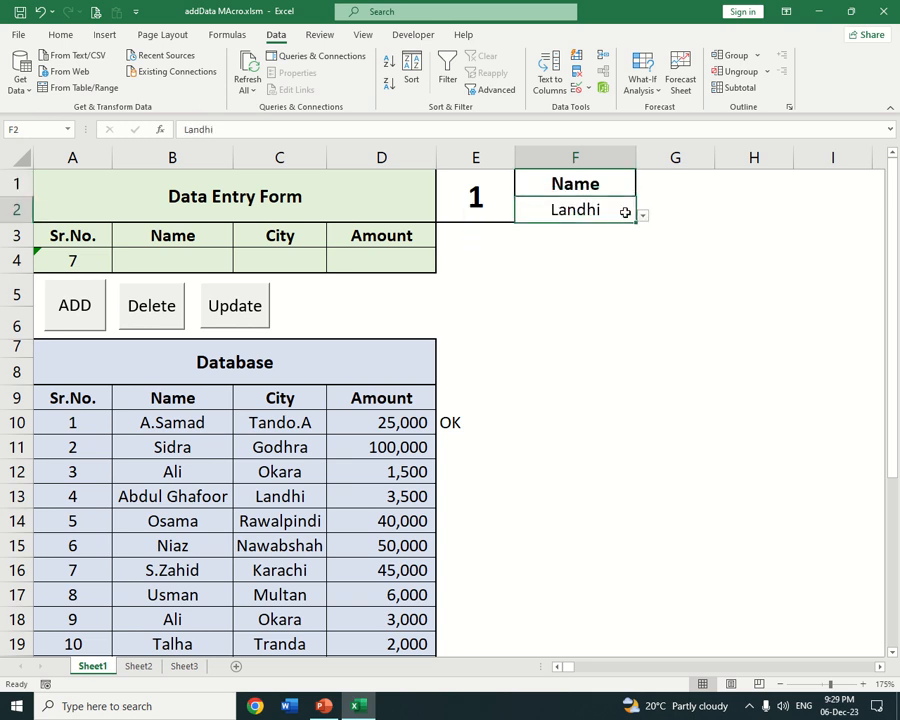
click(643, 215)
click(571, 295)
Switch the criteria heading in F1 back to City and choose Landhi in F2
click(624, 194)
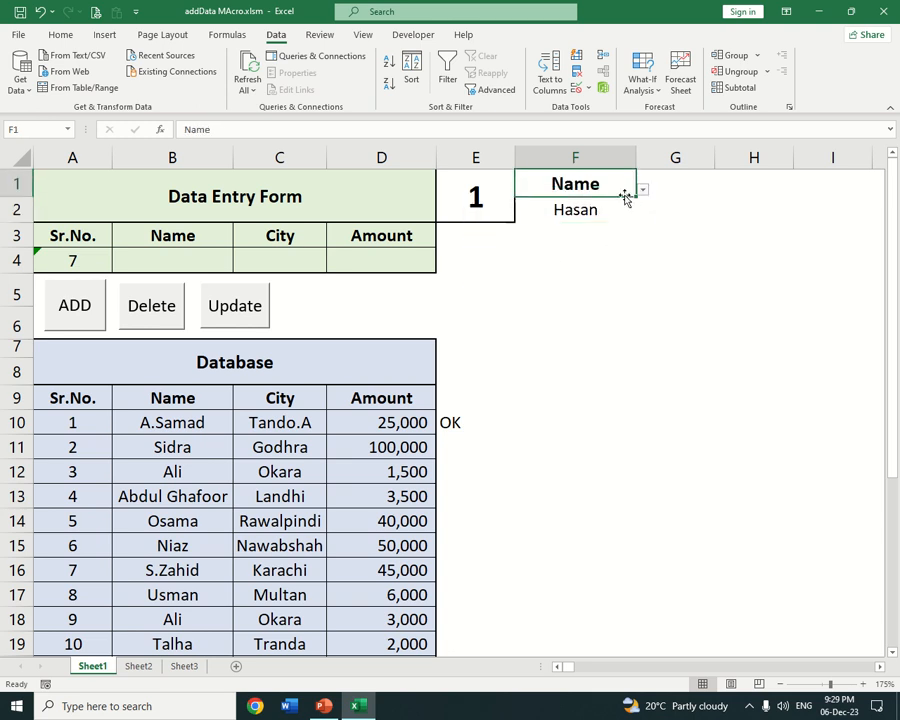
click(643, 190)
click(576, 236)
click(627, 219)
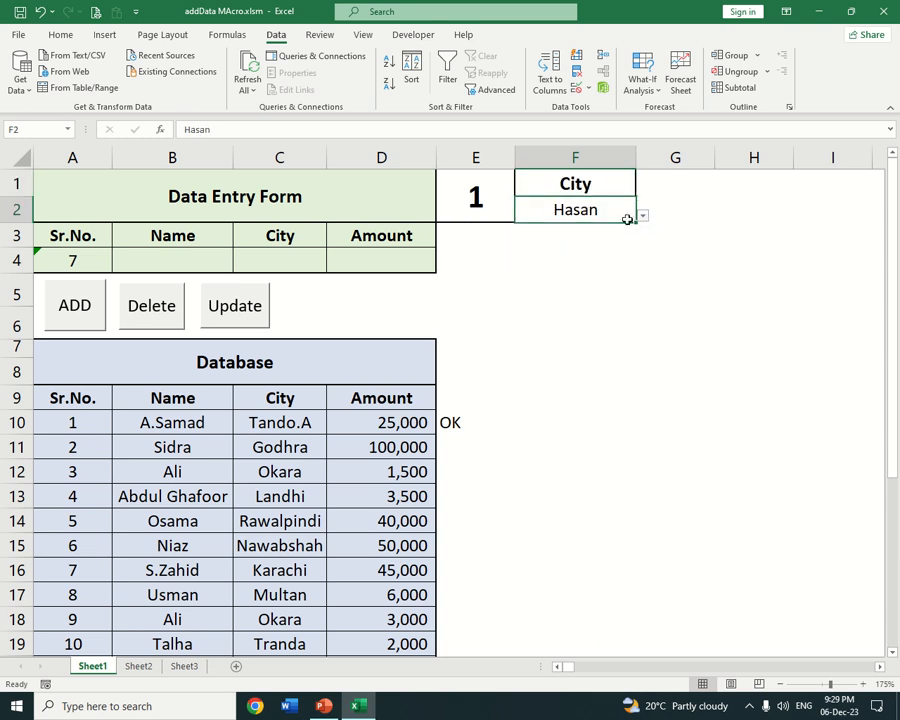
click(643, 215)
click(569, 311)
Set the criteria heading in F1 to Amount and the criteria value in F2 to 6000
click(600, 158)
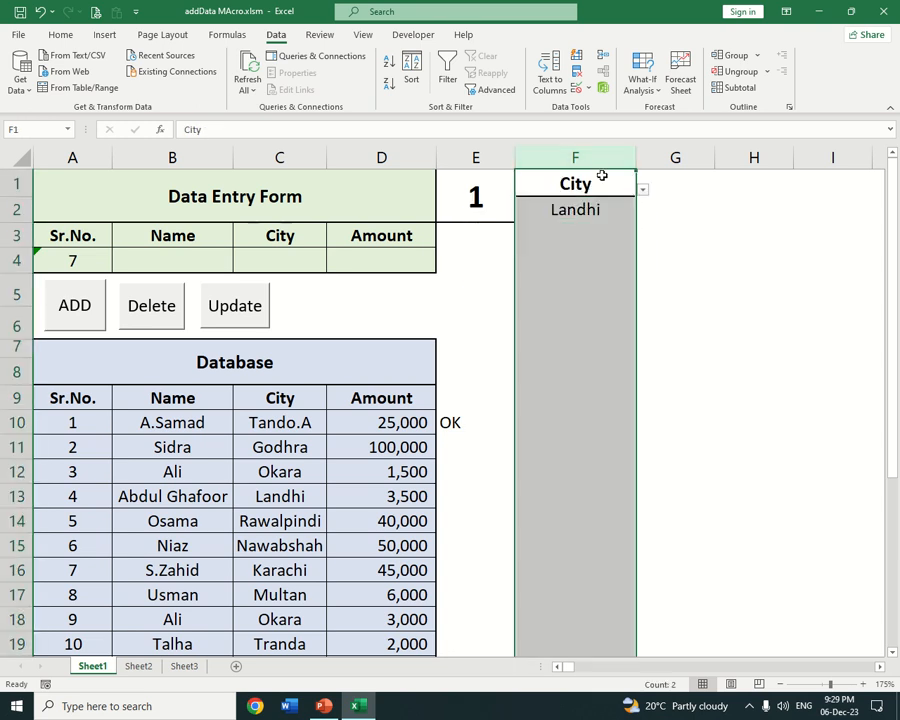
click(643, 190)
click(572, 242)
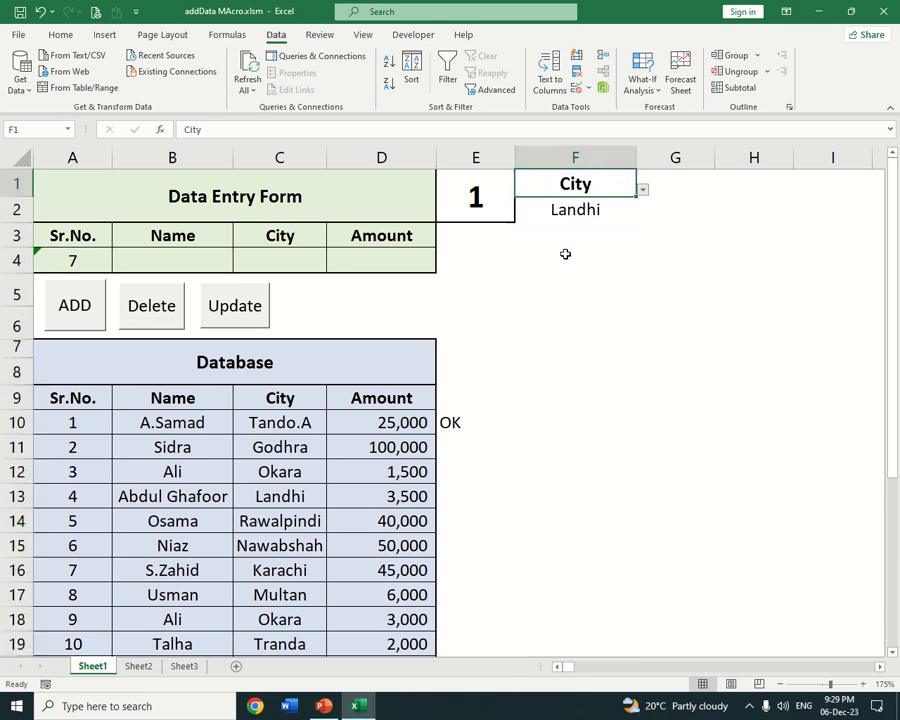
click(573, 208)
click(643, 215)
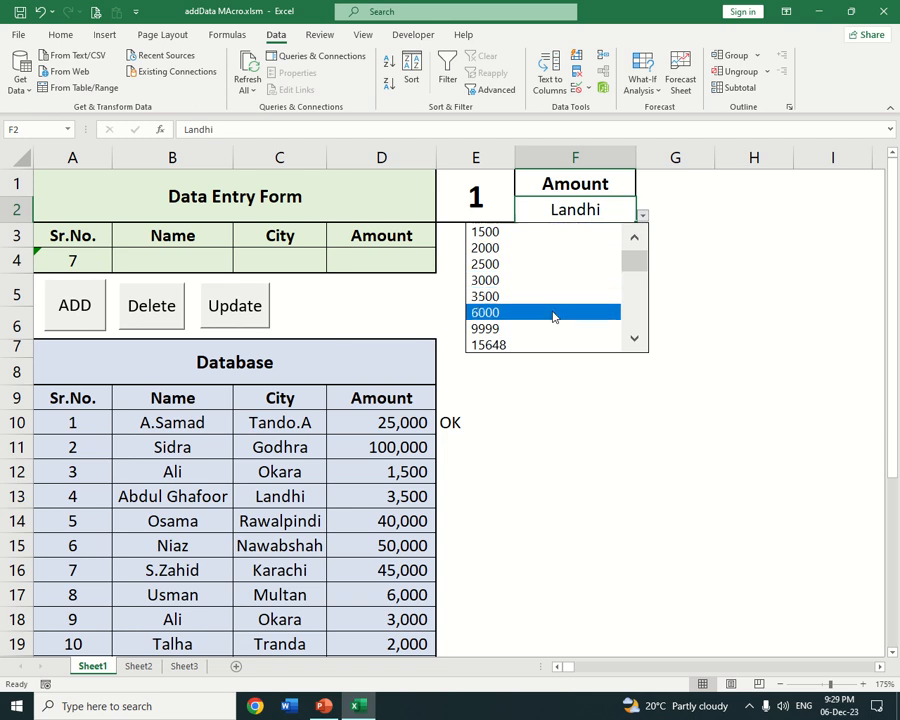
click(553, 313)
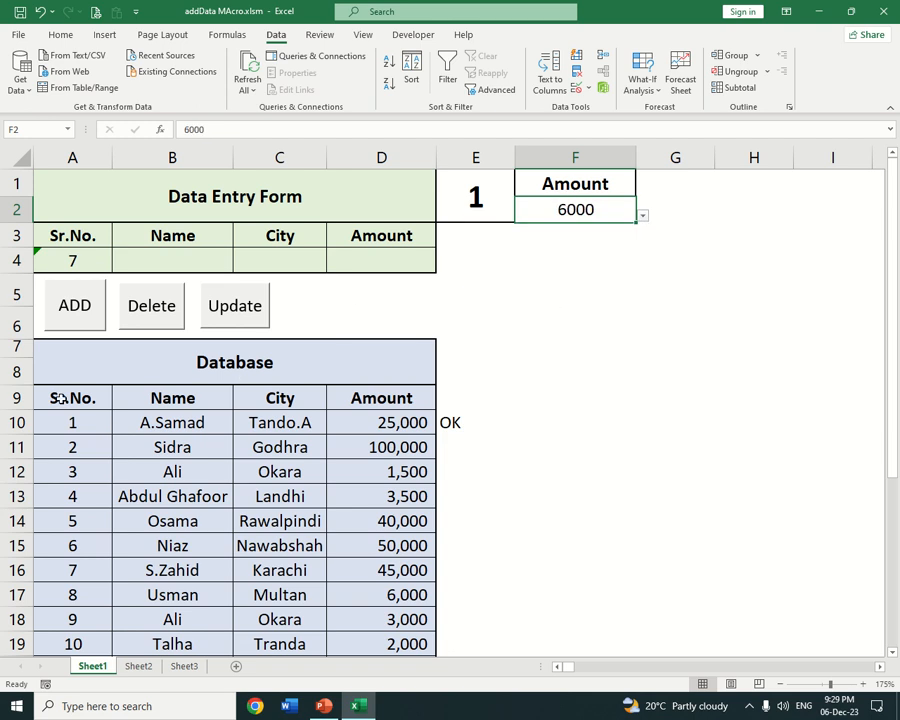
Compare the criteria range F1:F2 with the database headings in A9:D9 and the entries in the Amount column
drag(60, 398, 372, 402)
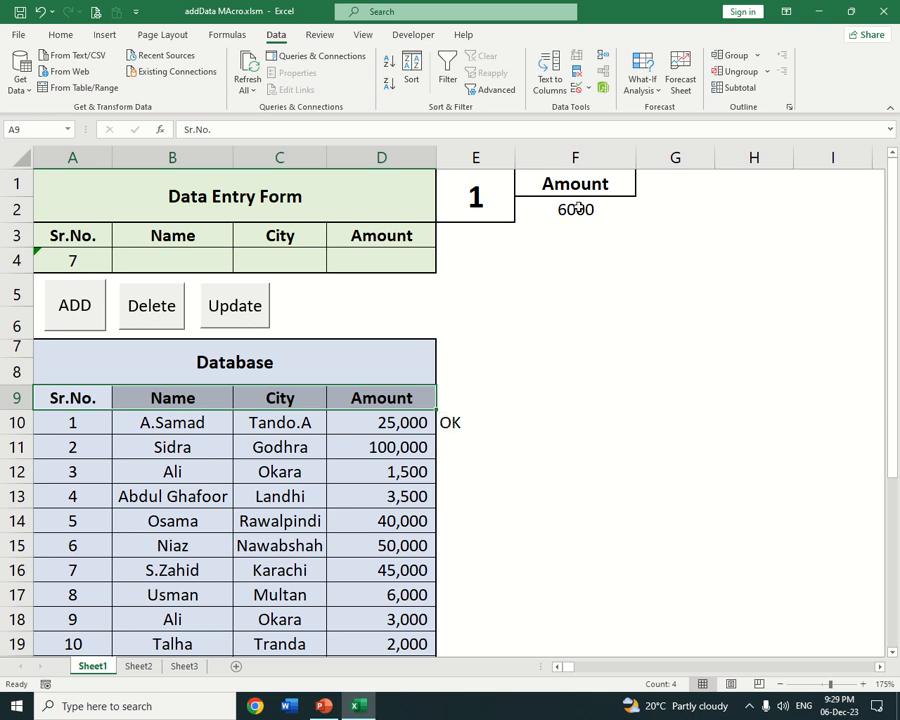
drag(562, 183, 556, 208)
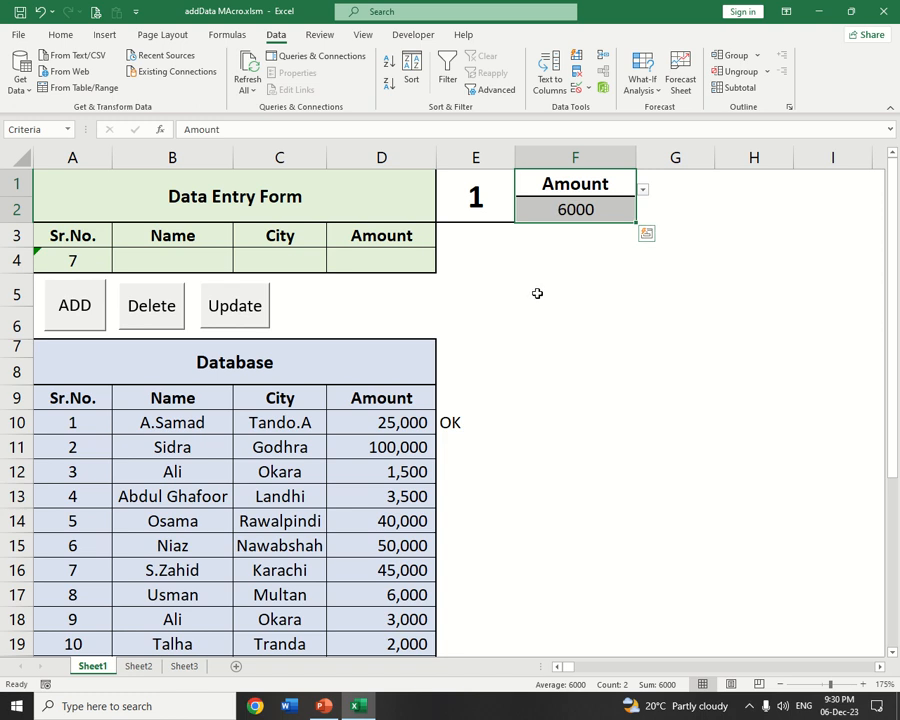
scroll(536, 293, down, 2)
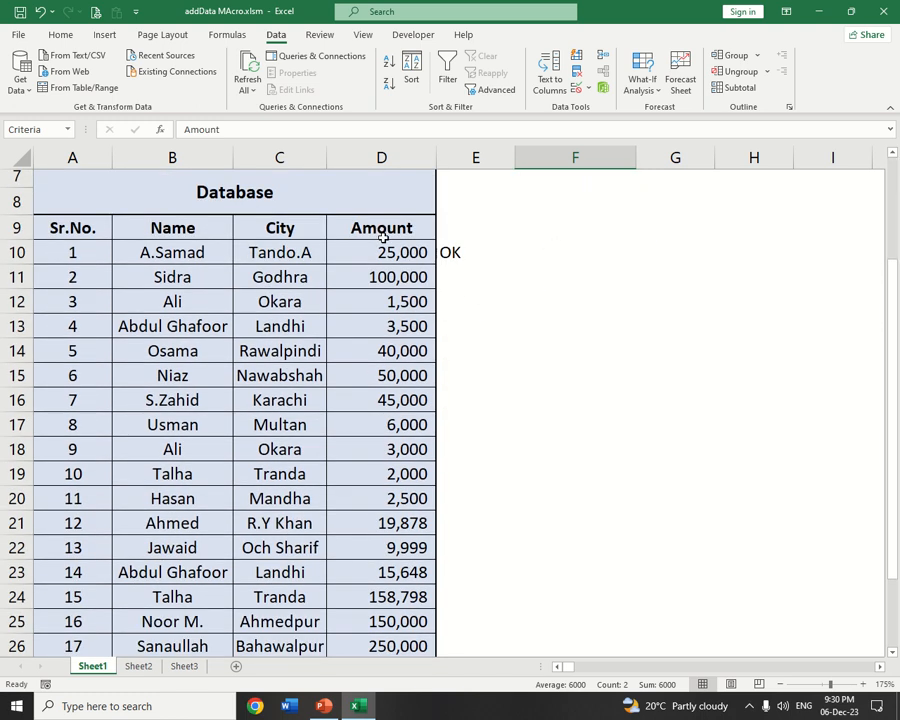
scroll(382, 237, up, 2)
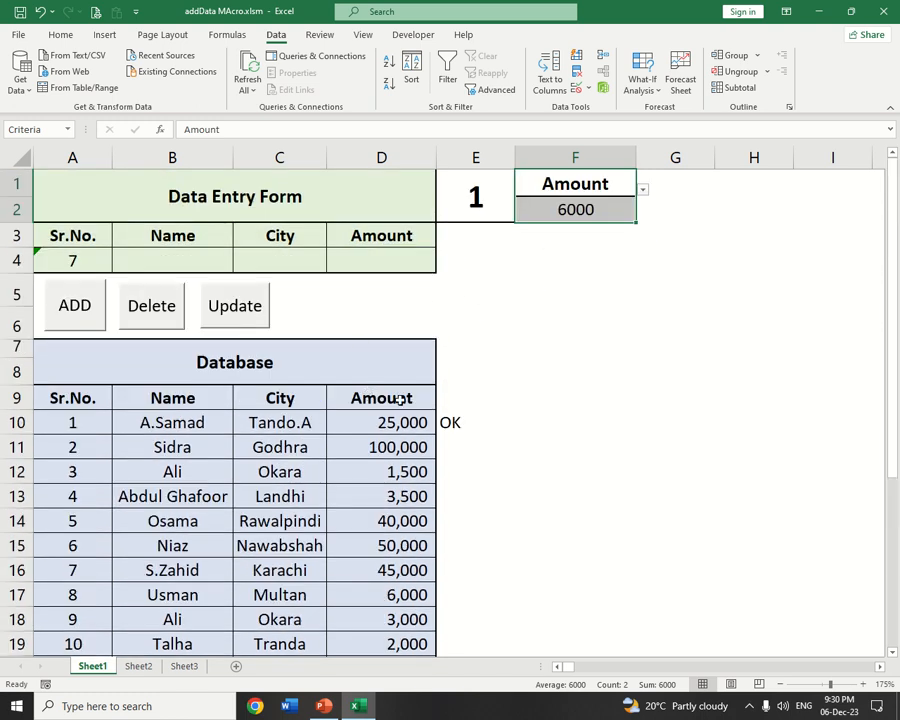
scroll(380, 420, down, 2)
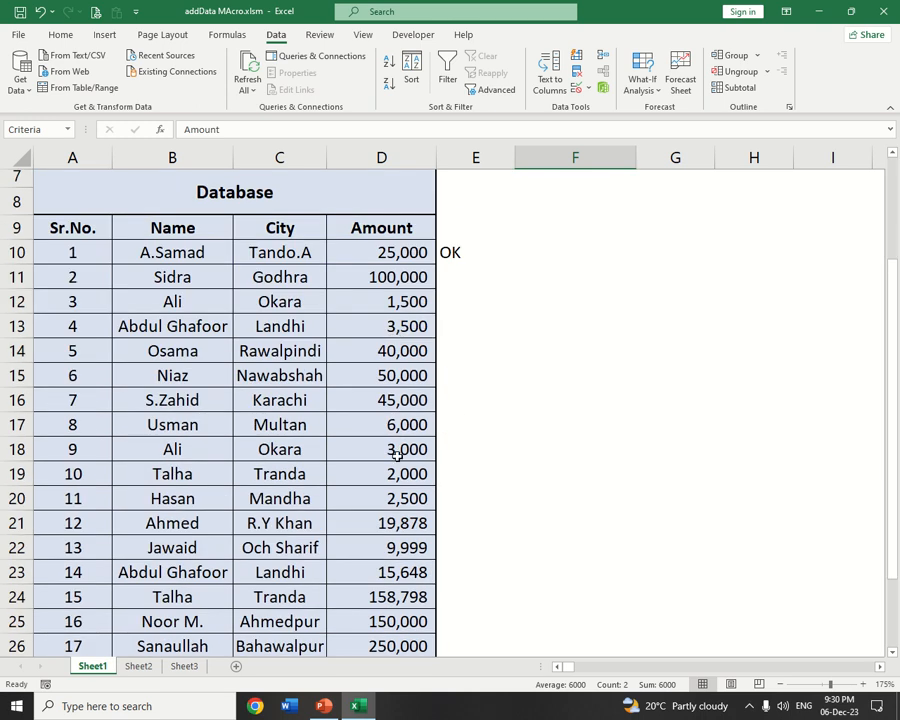
scroll(397, 455, down, 2)
scroll(360, 550, up, 4)
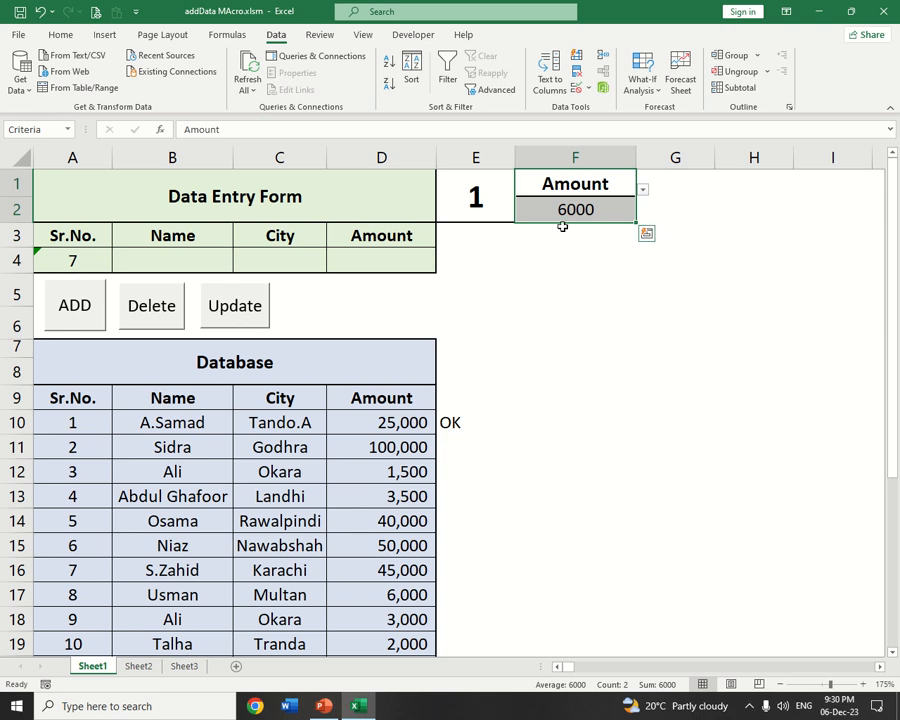
Set the criteria heading in F1 to Name and choose the fourth listed name in F2
click(572, 180)
click(641, 189)
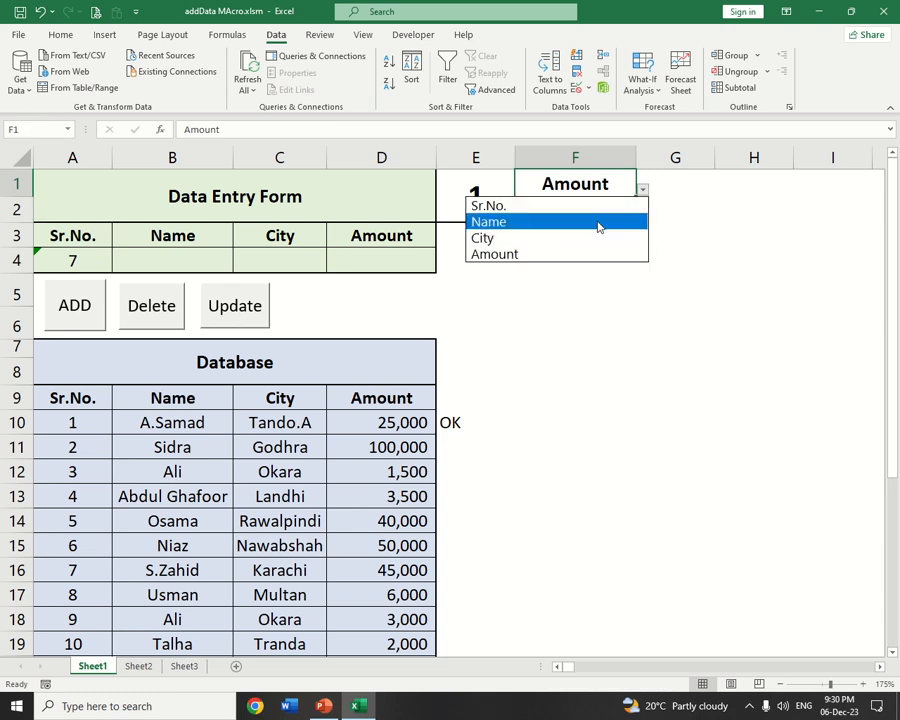
click(598, 222)
click(592, 208)
click(641, 216)
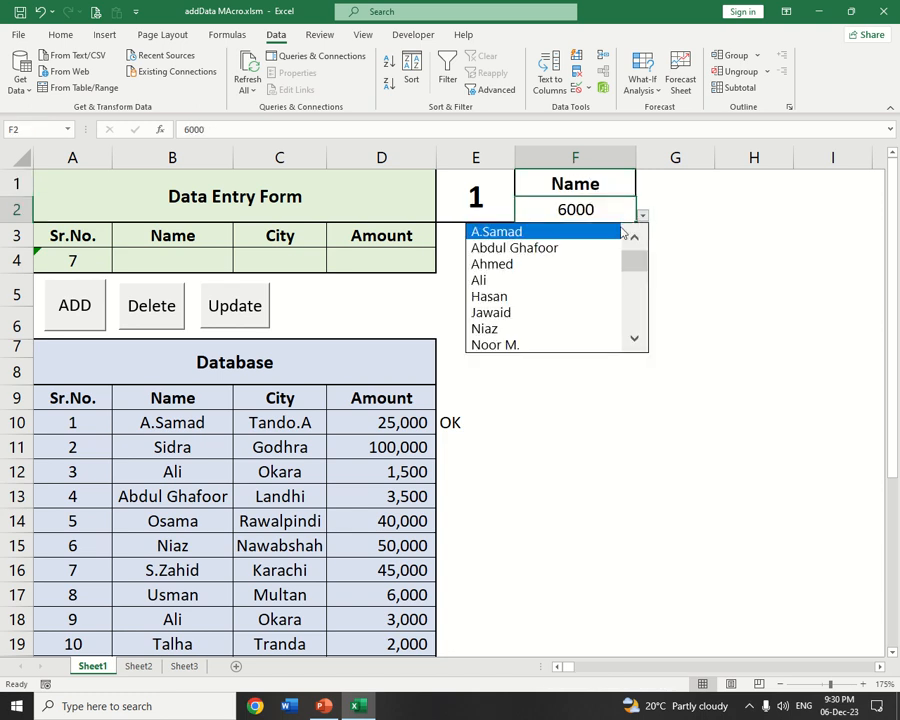
click(516, 280)
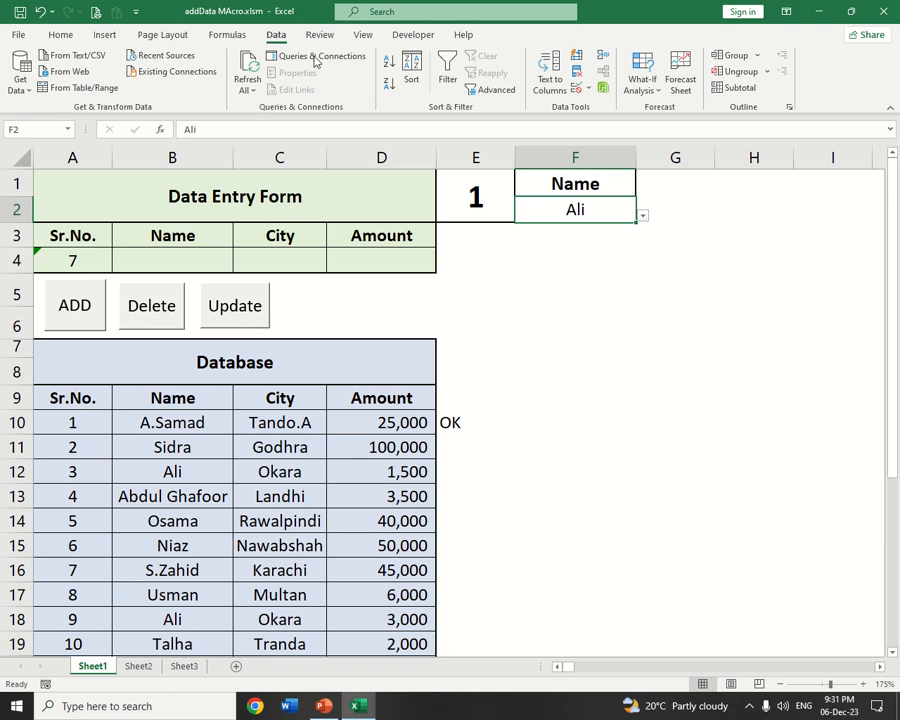
Start recording a macro named reportData in This Workbook, replacing the existing macro of that name
click(410, 35)
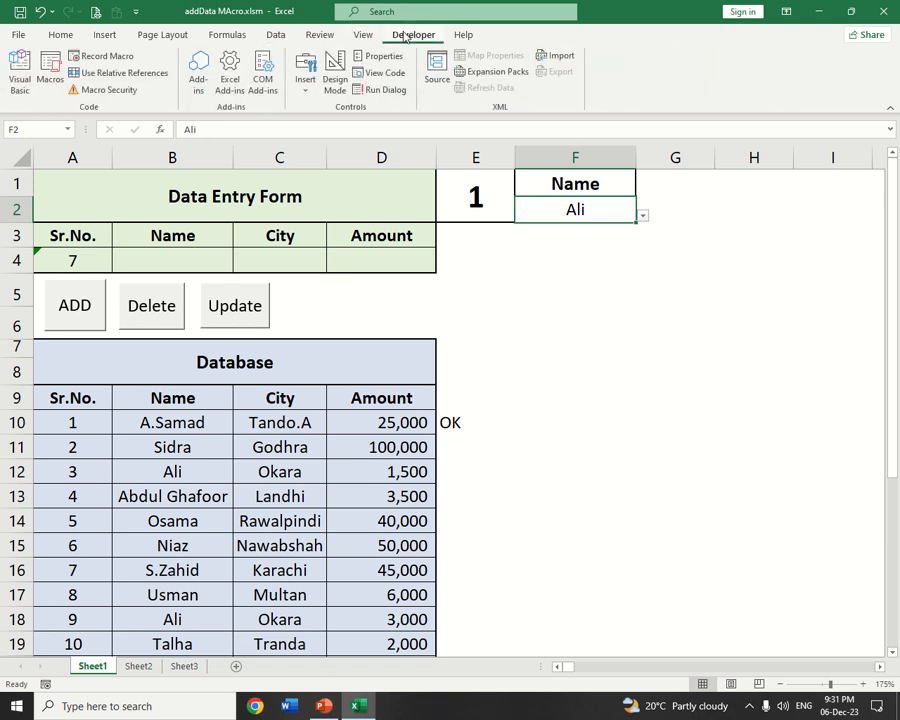
click(123, 57)
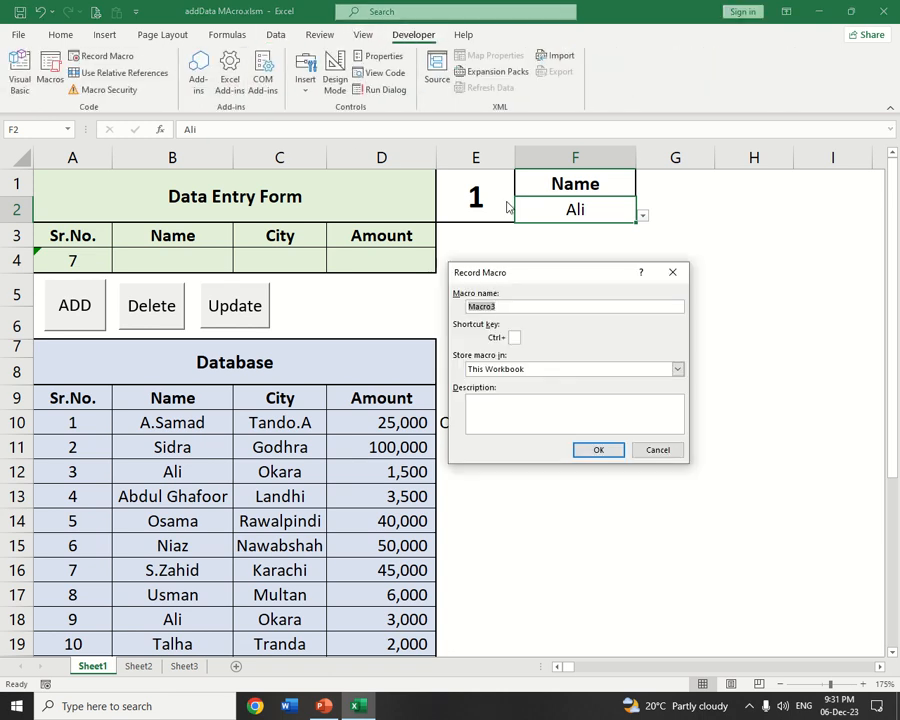
text(reportData)
click(600, 450)
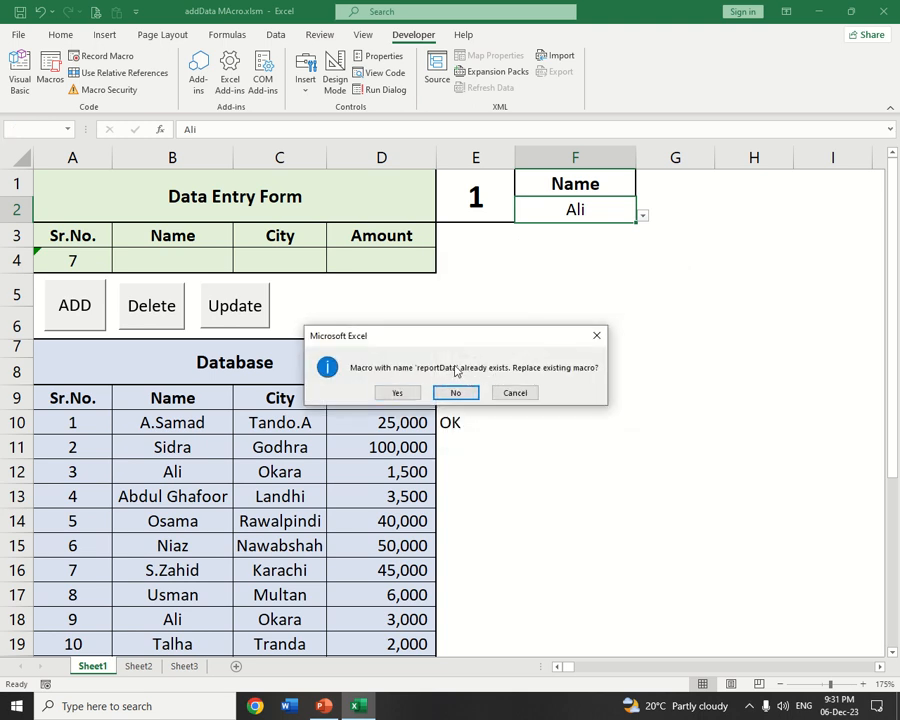
click(397, 393)
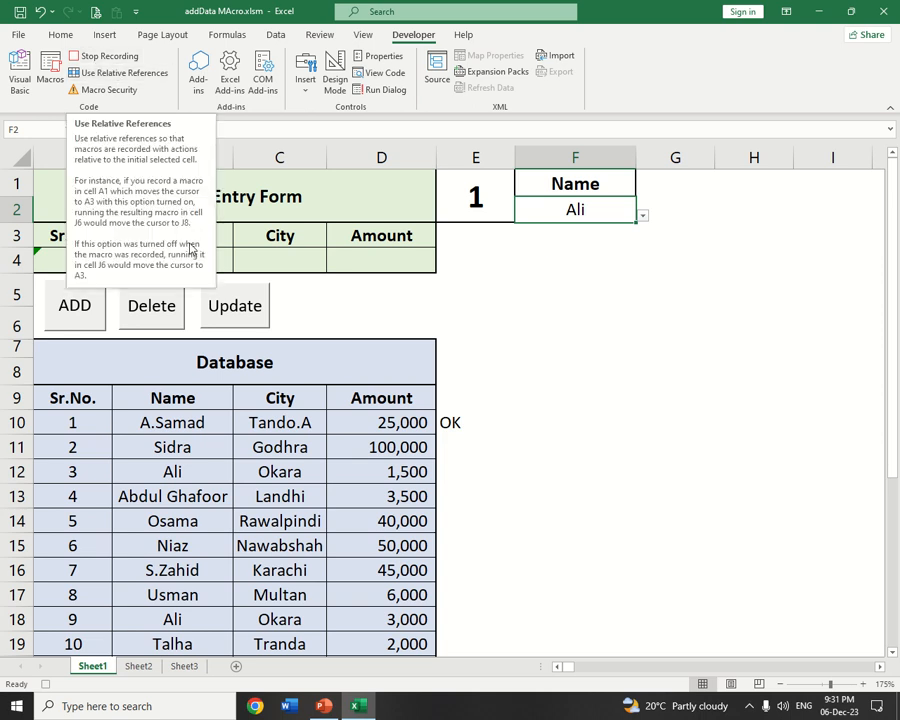
Open the Advanced Filter, accepting the first row as column labels, and set it to filter the list in place
click(279, 35)
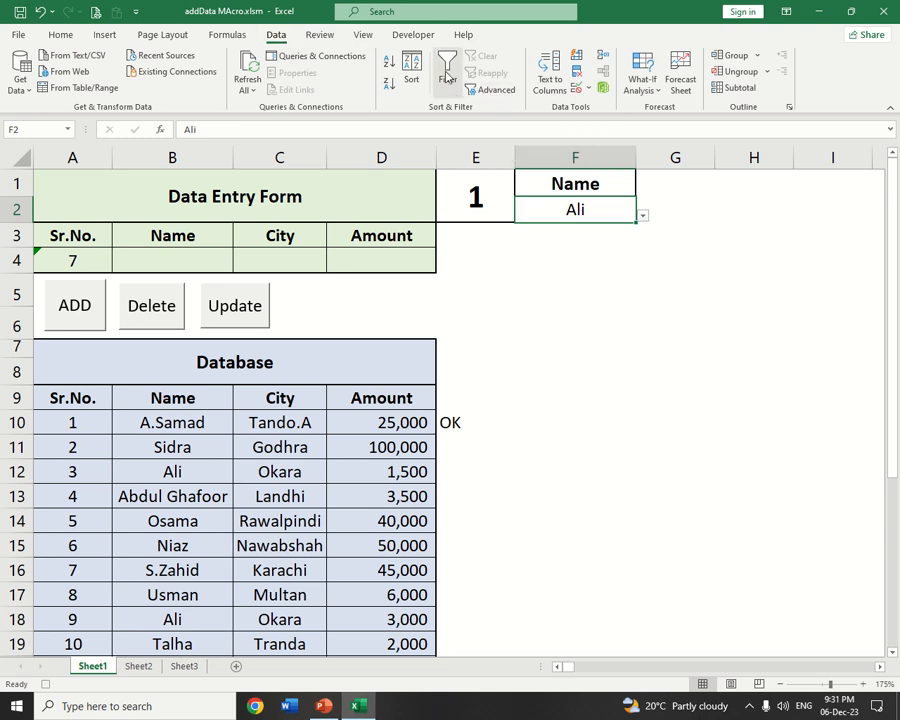
click(482, 92)
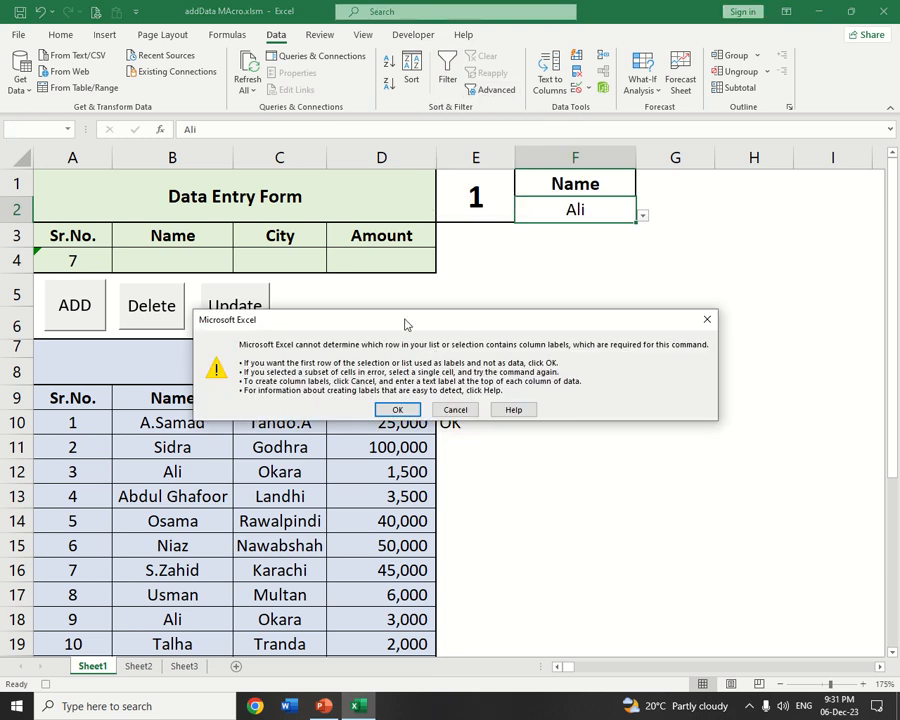
click(397, 410)
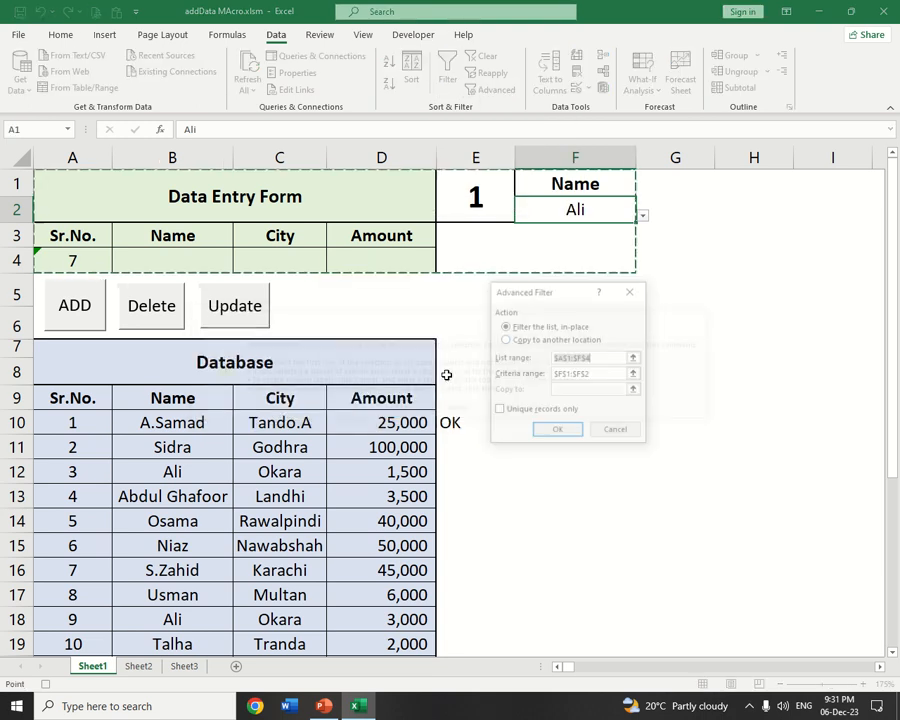
drag(524, 291, 527, 187)
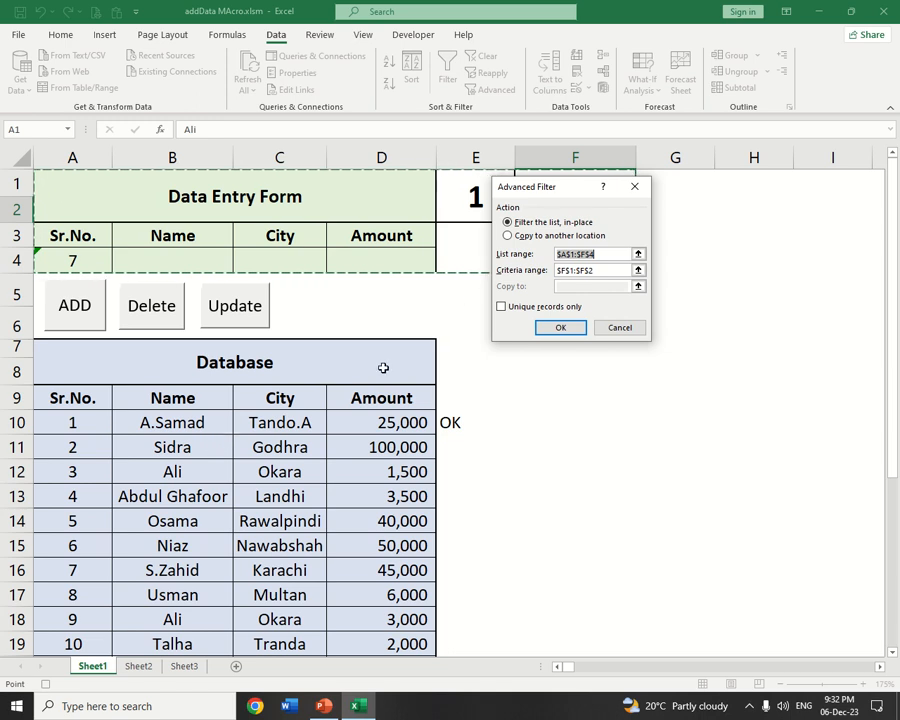
click(528, 237)
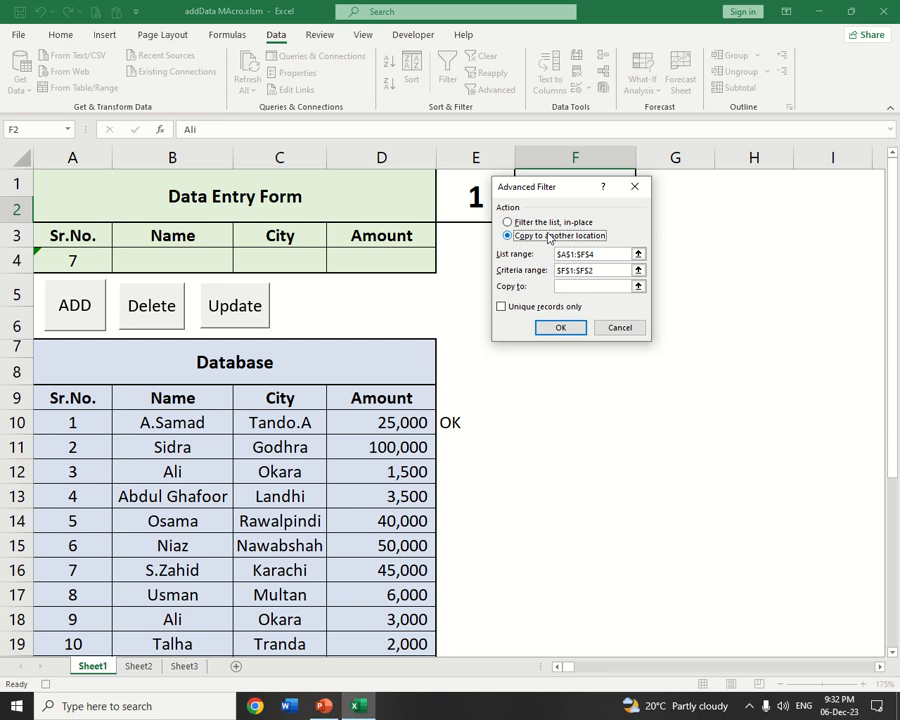
click(518, 222)
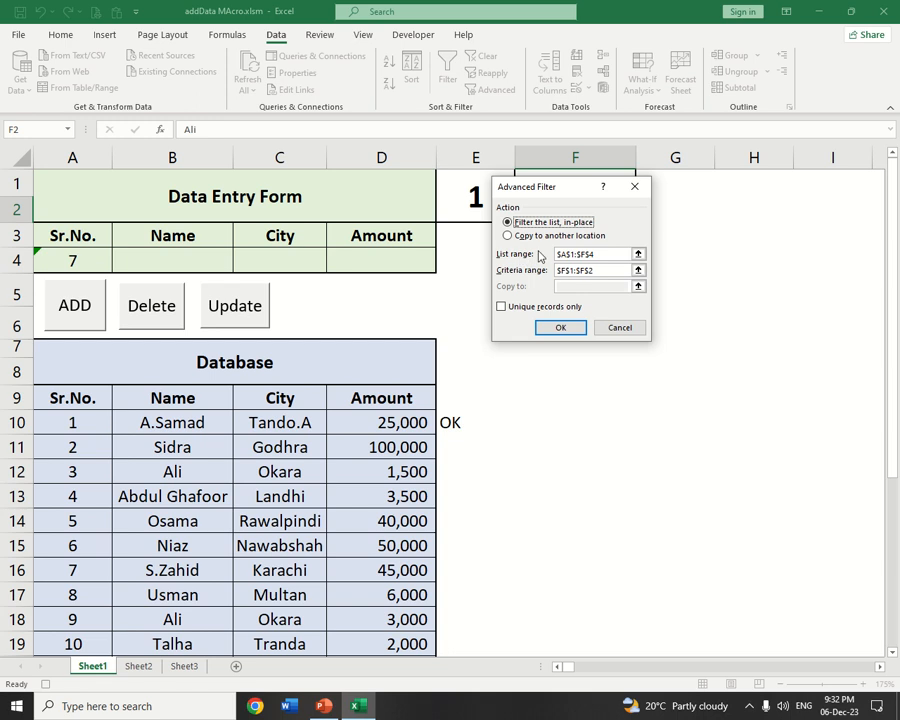
Set the Advanced Filter's list range to the database A9:D29 on Sheet1, including the heading row
click(638, 254)
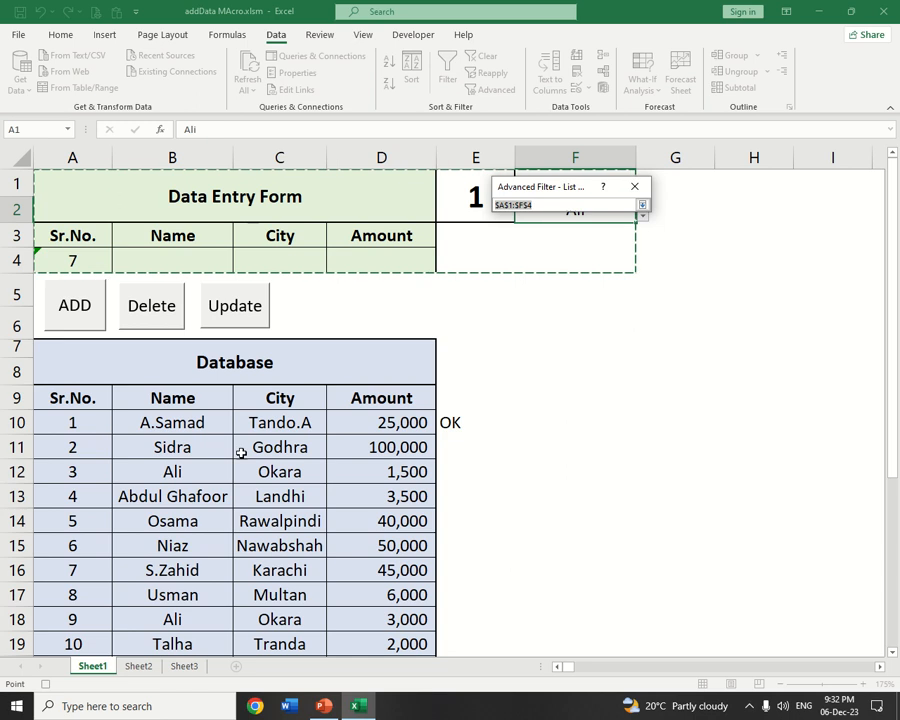
drag(48, 396, 412, 597)
scroll(153, 371, up, 4)
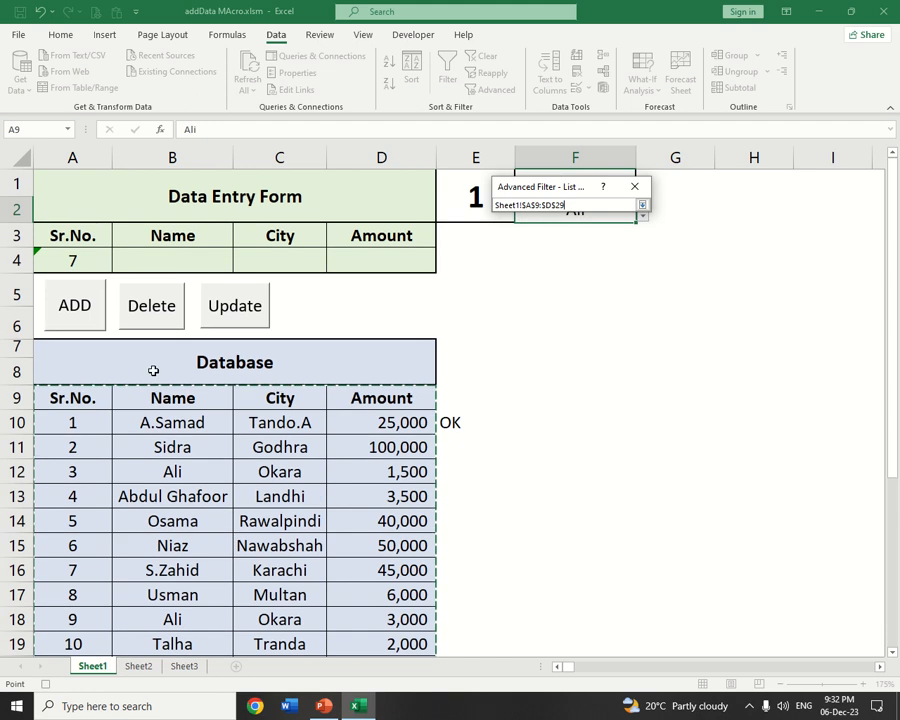
scroll(38, 377, down, 5)
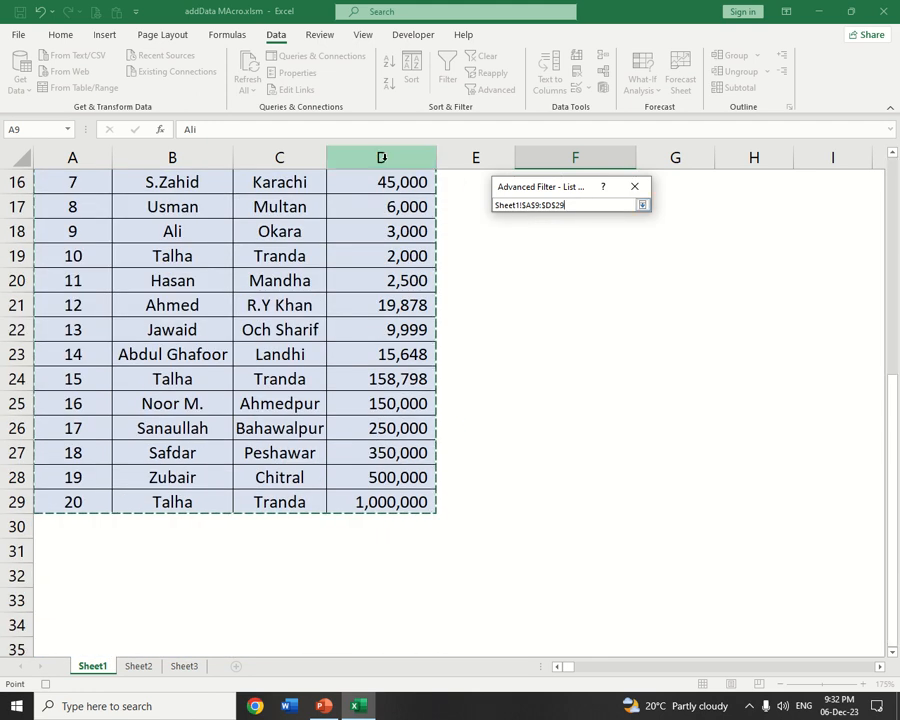
scroll(105, 240, up, 4)
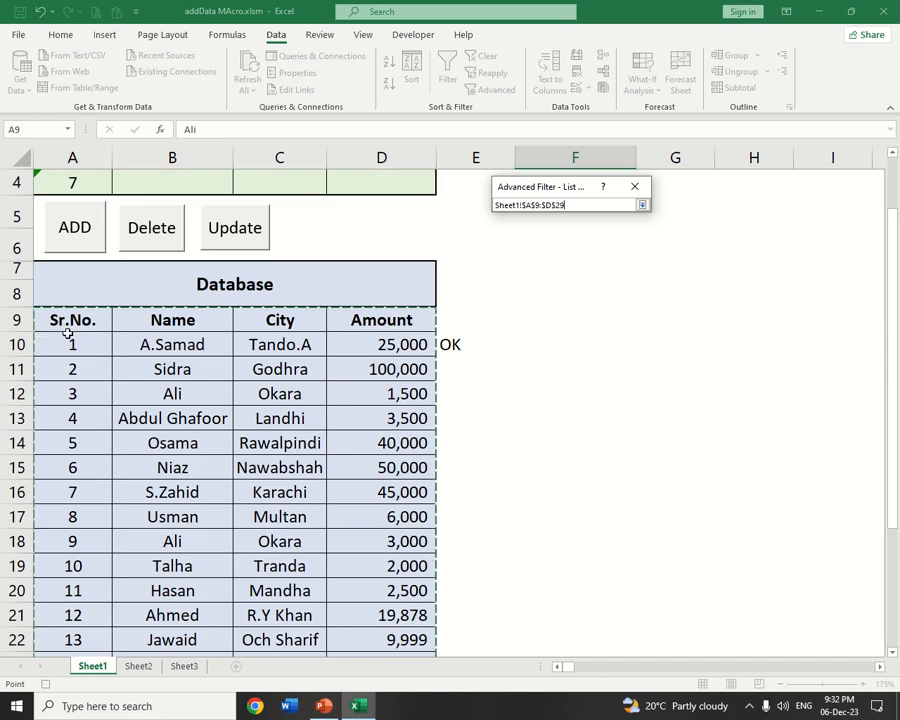
scroll(160, 330, down, 5)
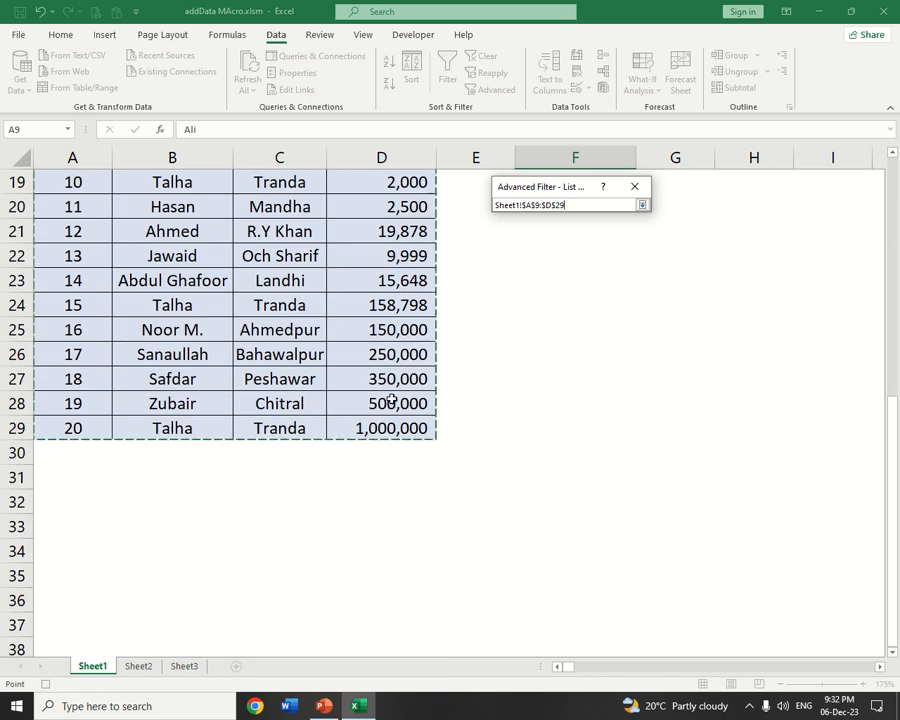
key(Return)
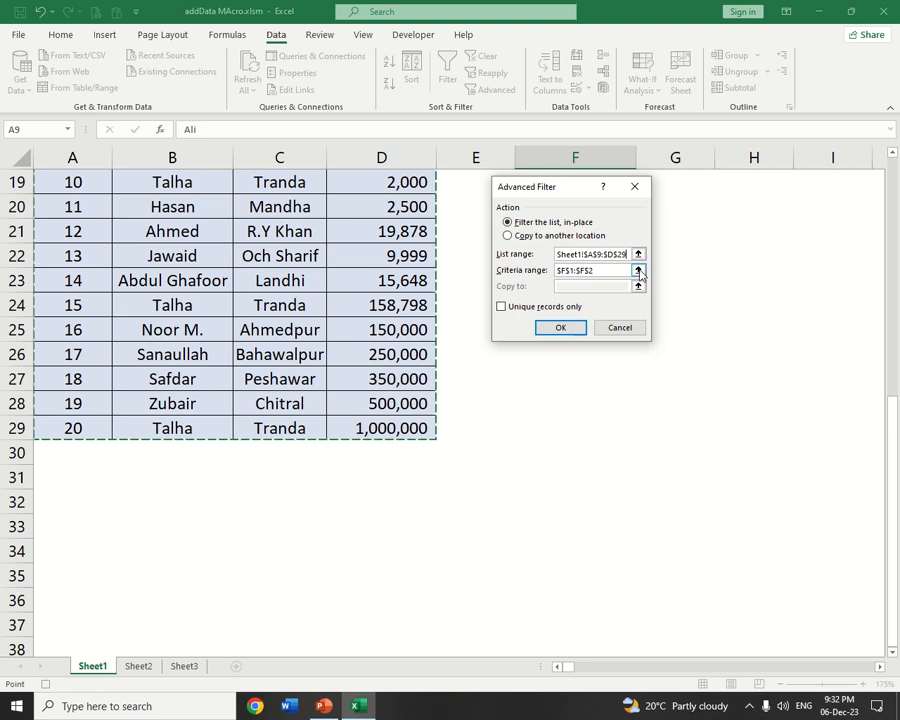
Clear the Advanced Filter's criteria range and reselect F1:F2 on Sheet1, moving the dialog clear of these cells
scroll(438, 290, up, 6)
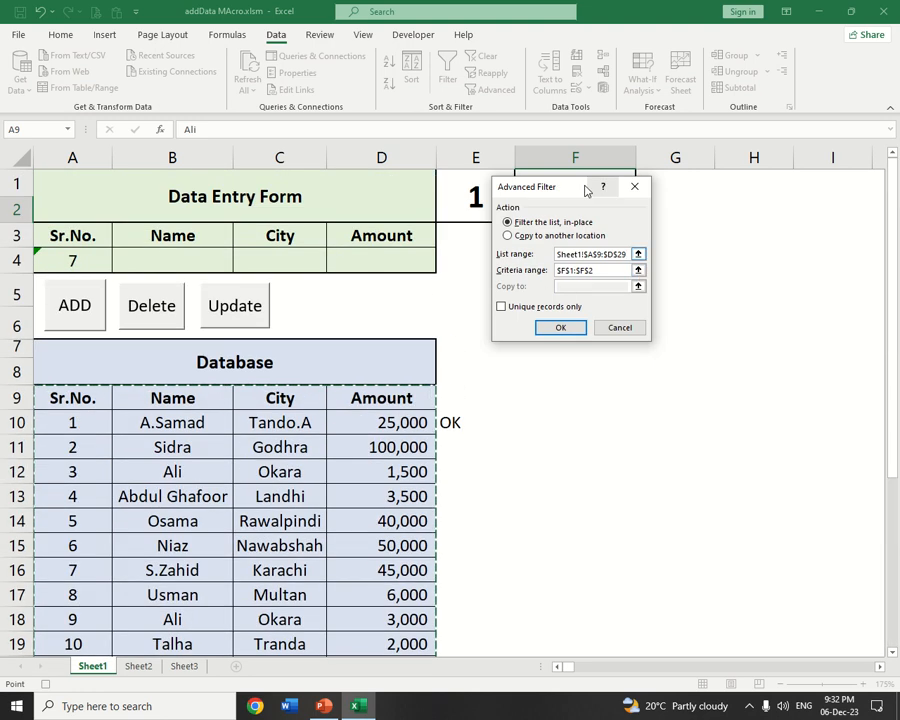
drag(570, 192, 665, 357)
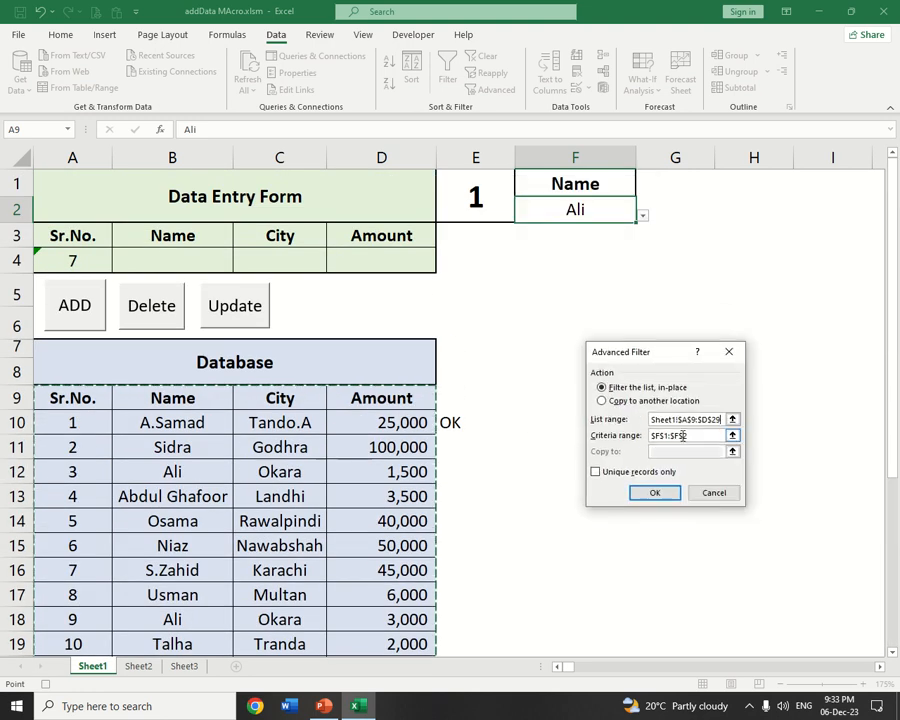
drag(712, 435, 640, 449)
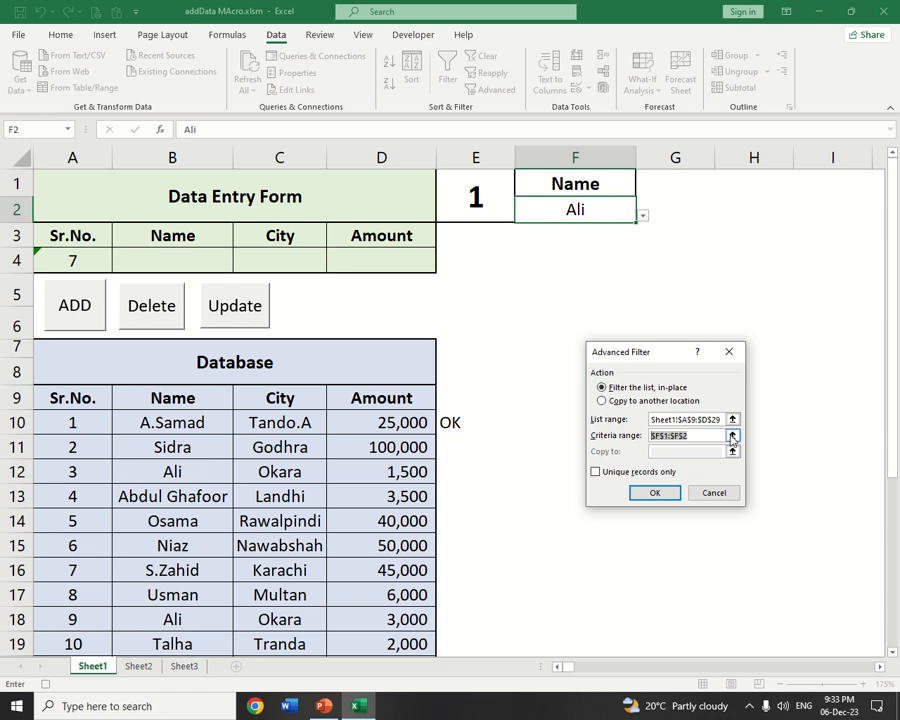
key(BackSpace)
click(733, 436)
drag(565, 180, 568, 210)
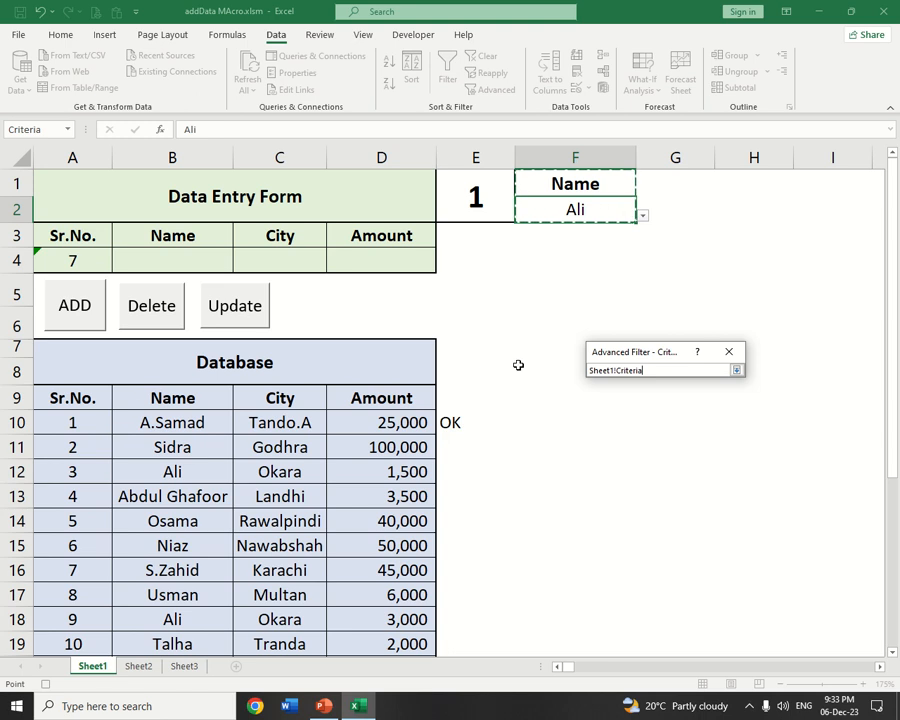
key(Return)
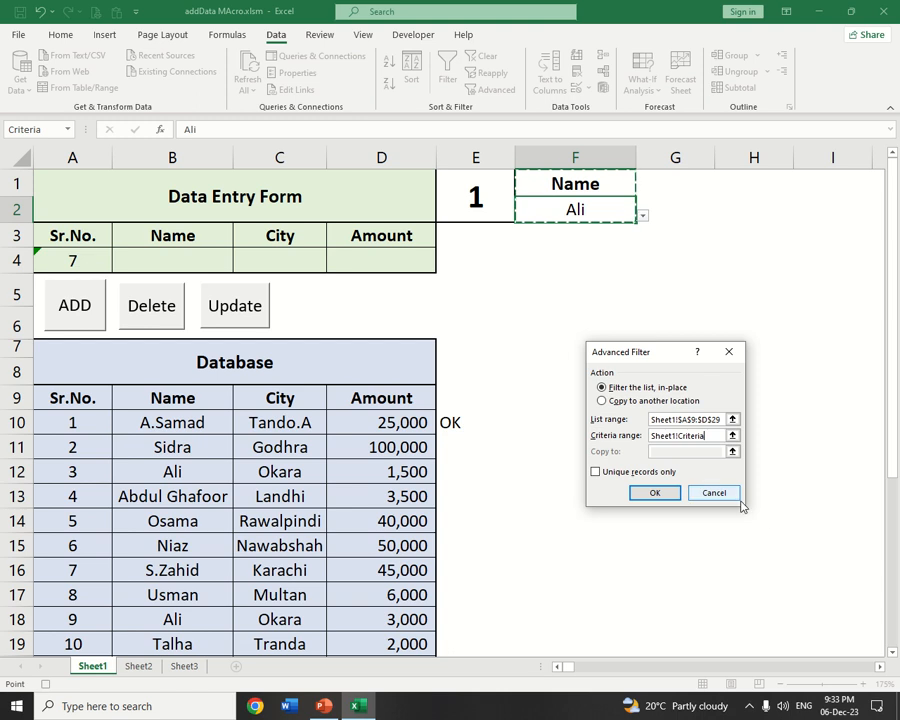
Apply the Advanced Filter to the database and stop recording the macro
click(655, 493)
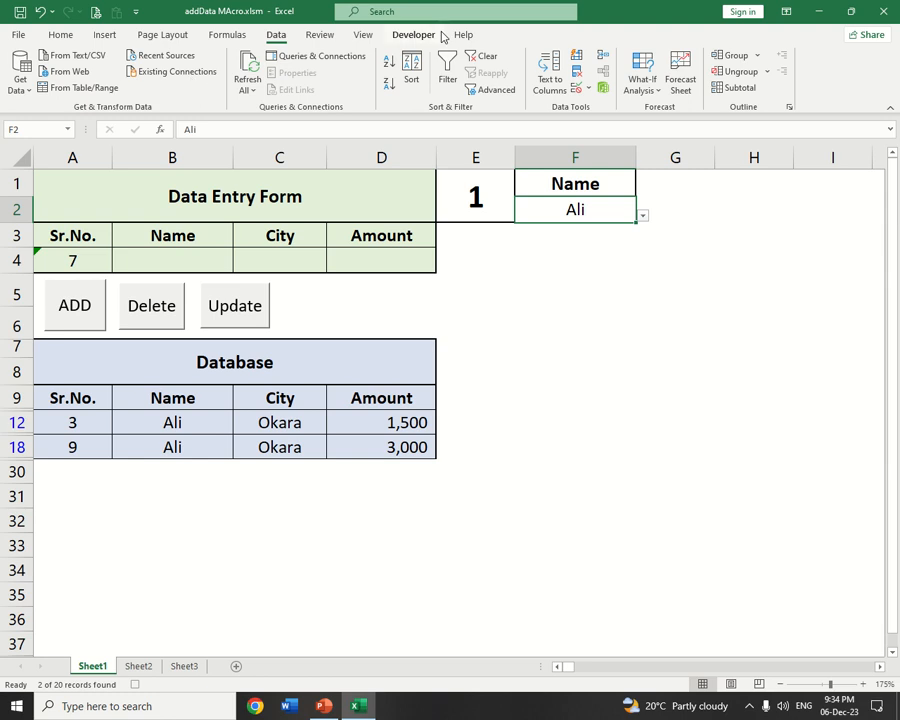
click(400, 34)
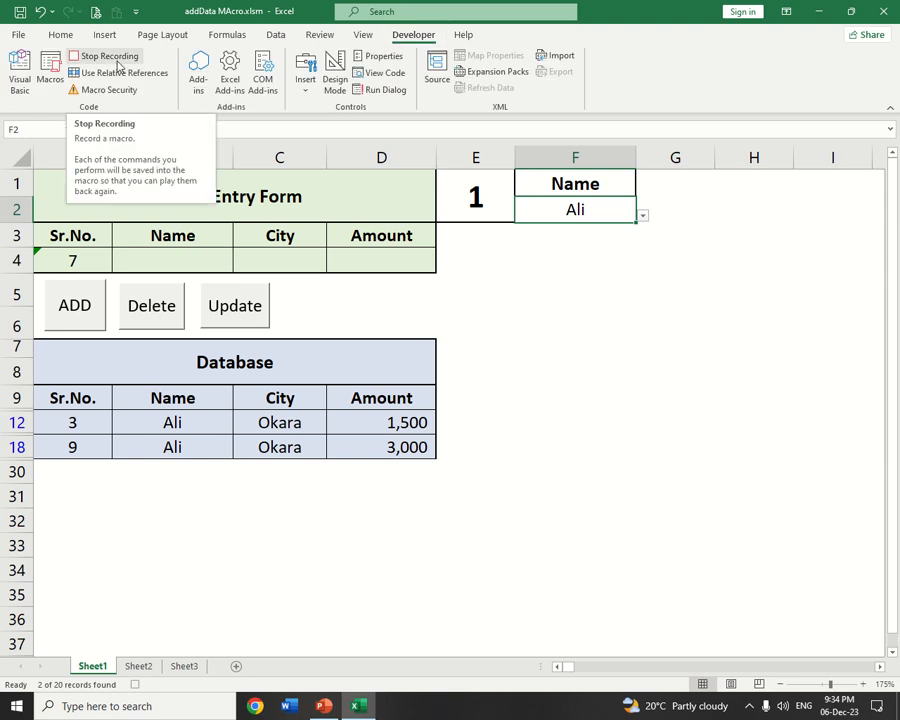
click(117, 62)
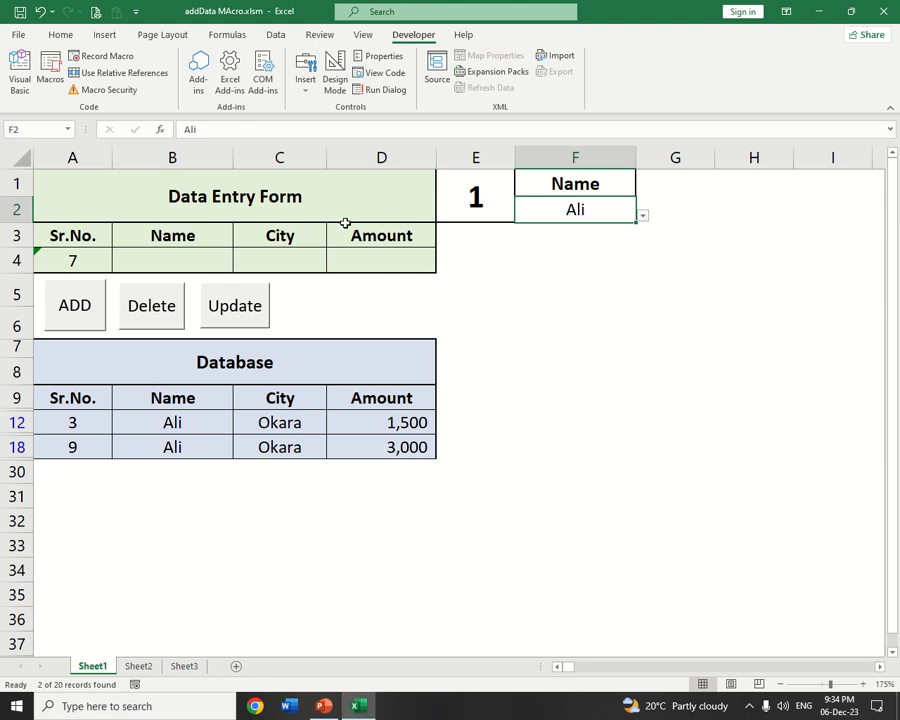
Draw a form-control button beside the Update button and assign the reportData macro to it
click(305, 80)
click(299, 125)
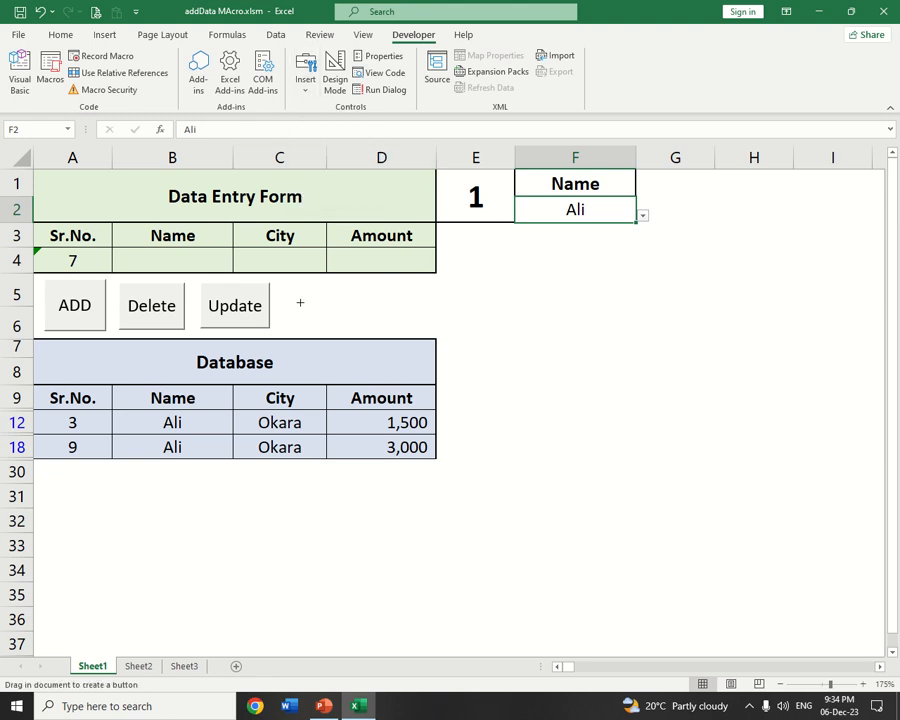
drag(284, 287, 356, 328)
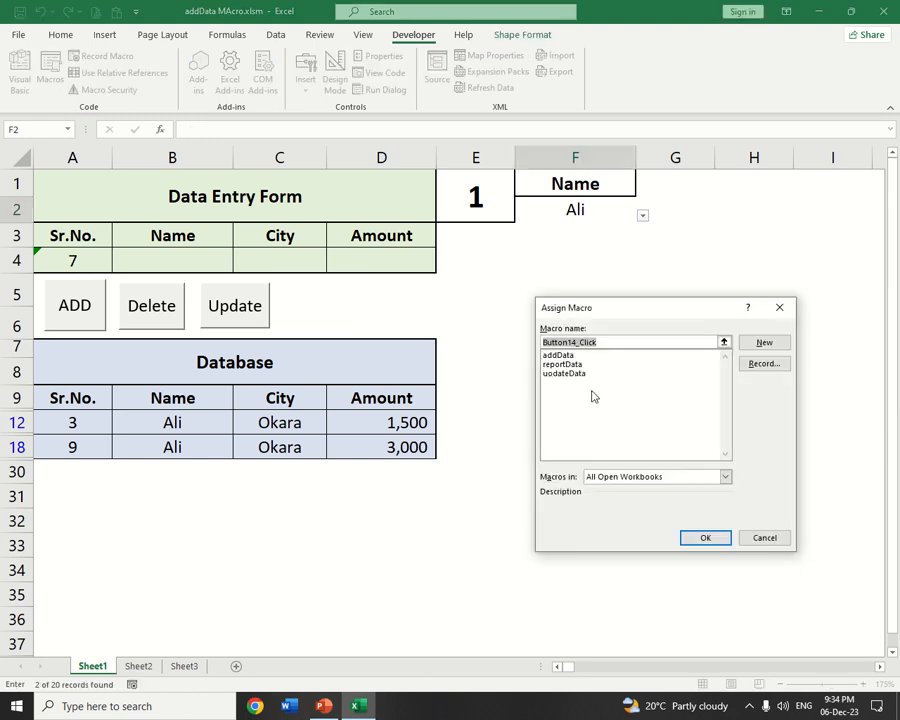
click(564, 365)
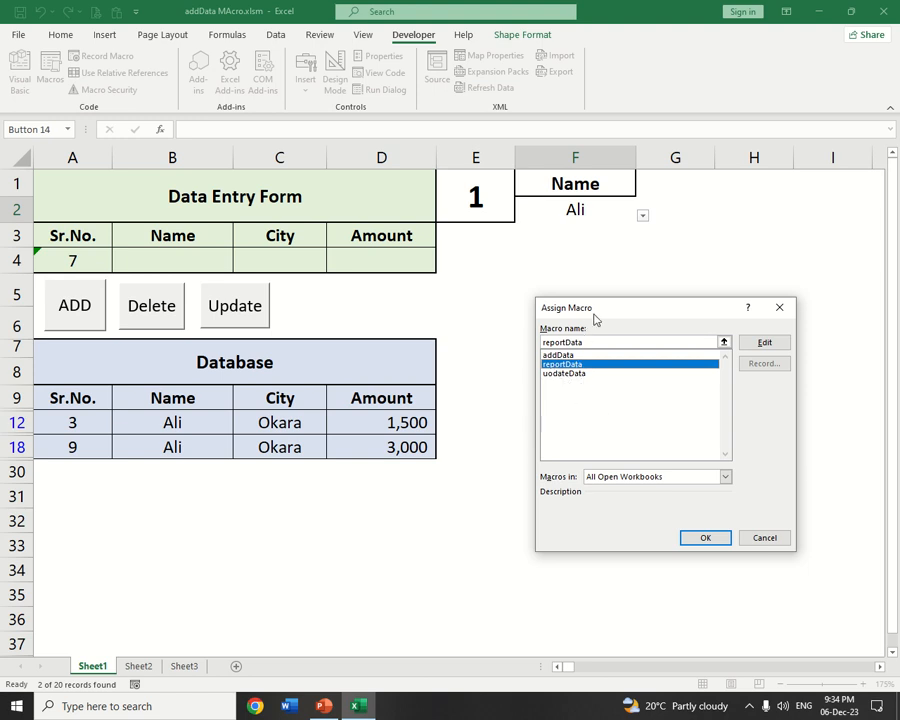
drag(596, 315, 556, 250)
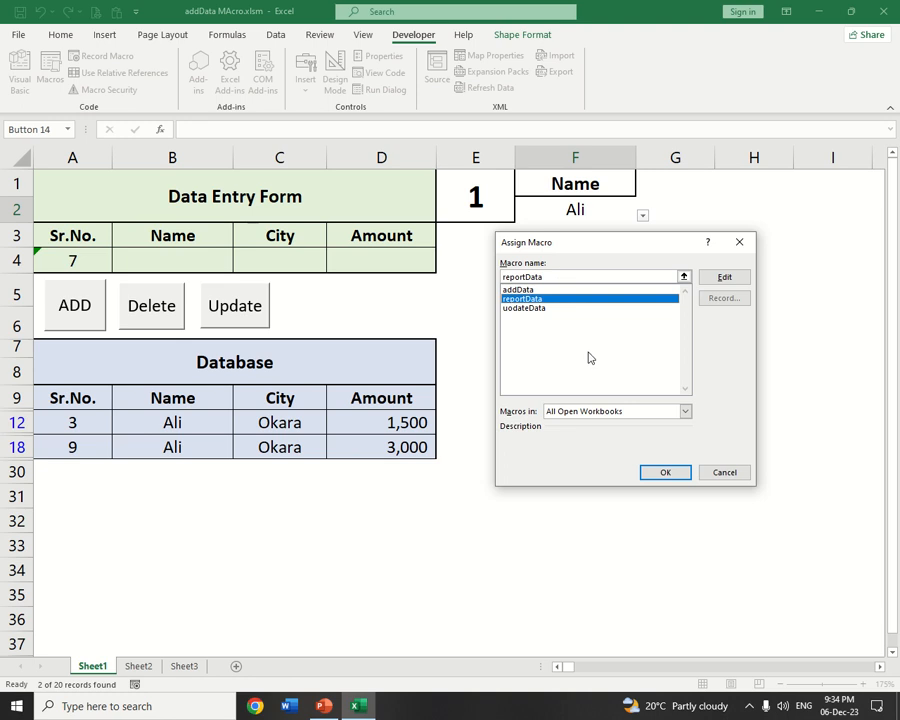
click(676, 477)
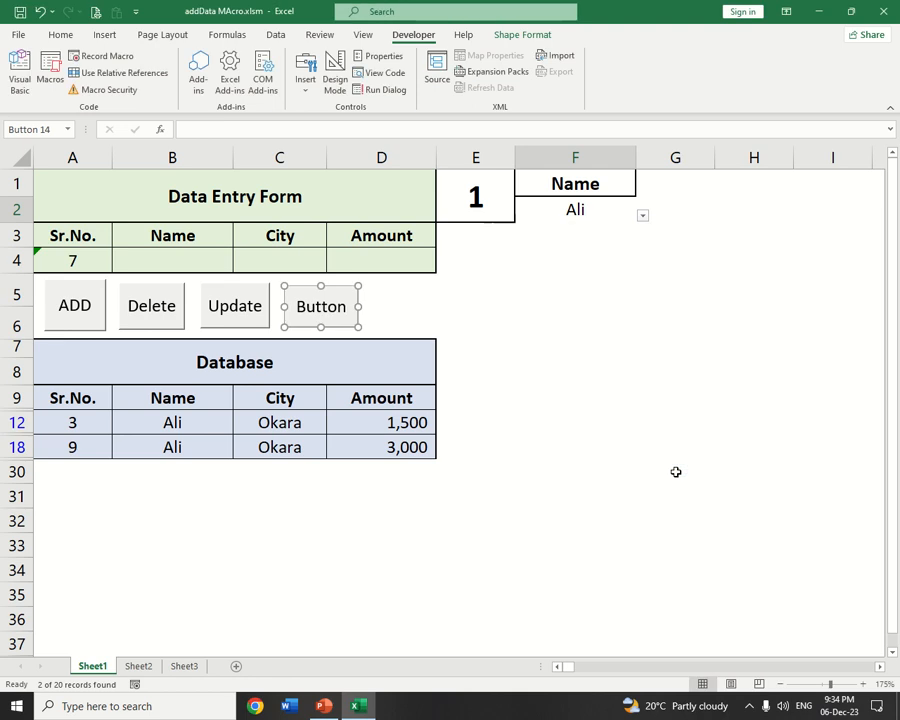
Replace the new button's caption with Report and deselect the button
click(325, 303)
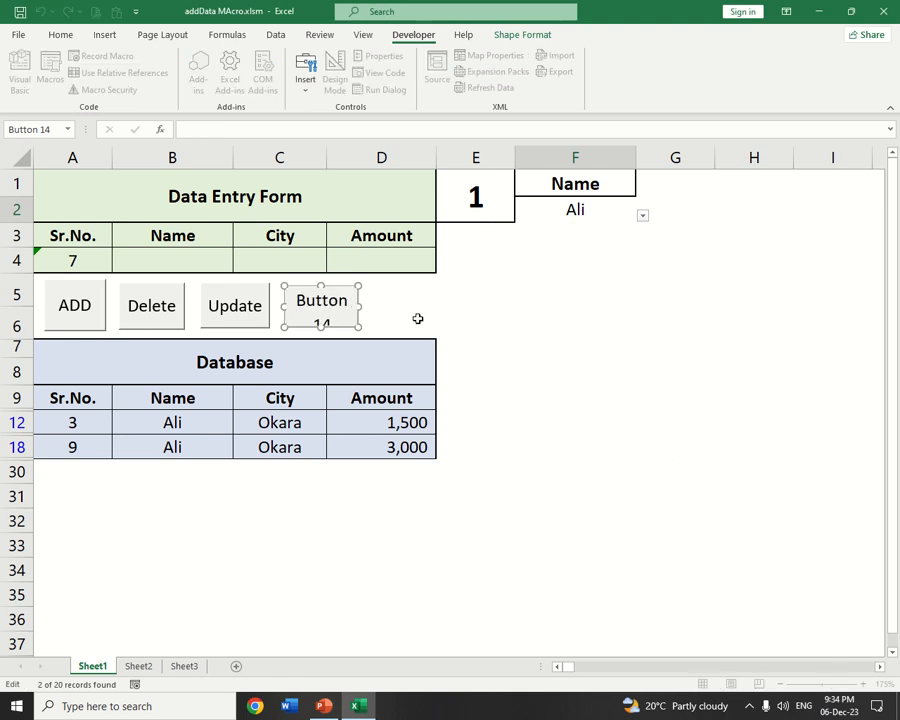
key(ctrl+a)
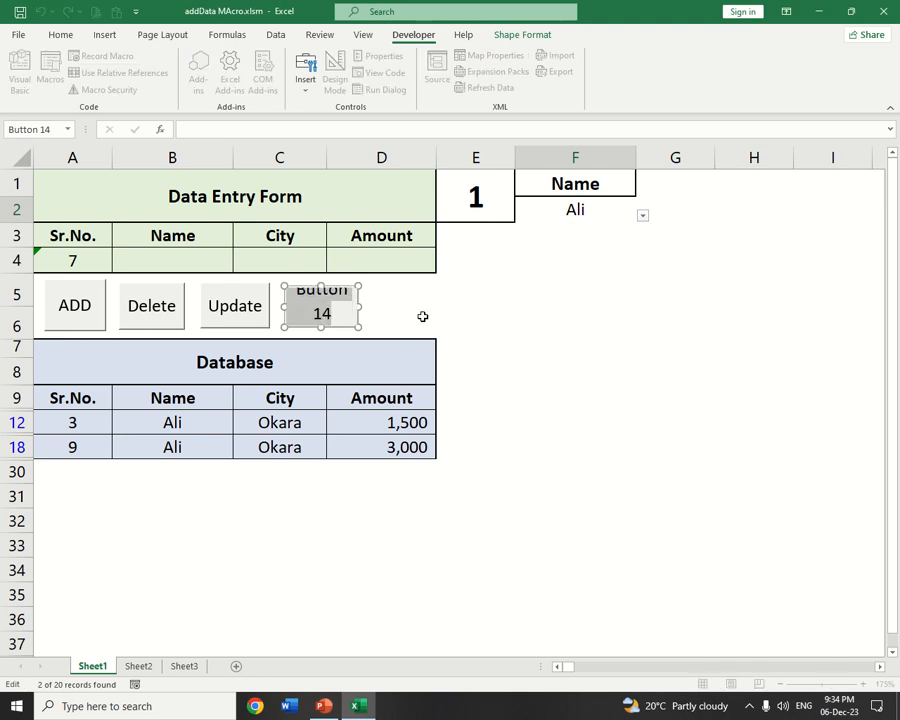
text(Report)
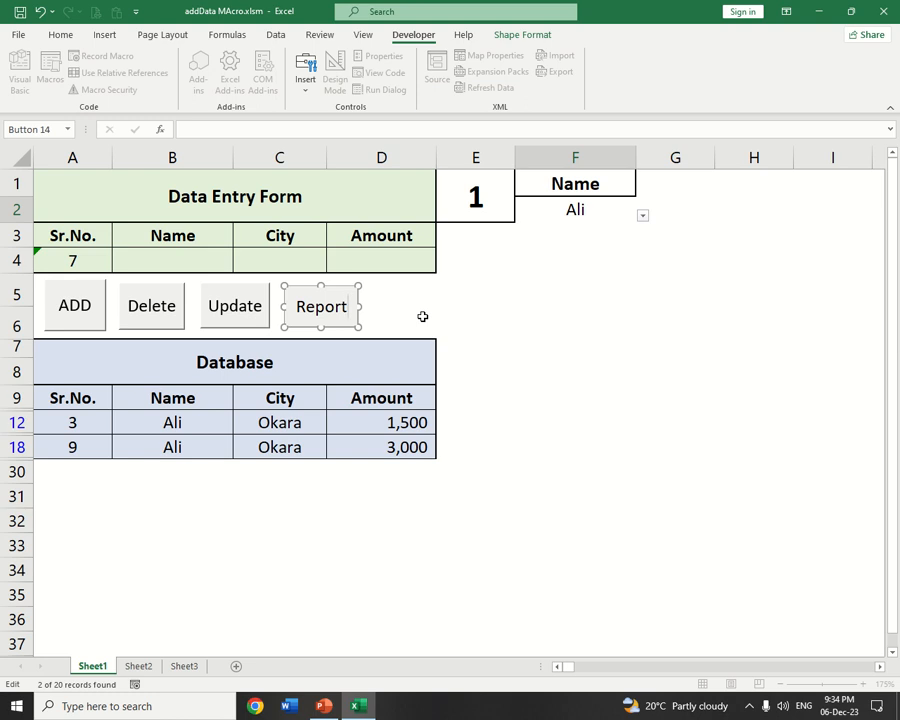
click(476, 244)
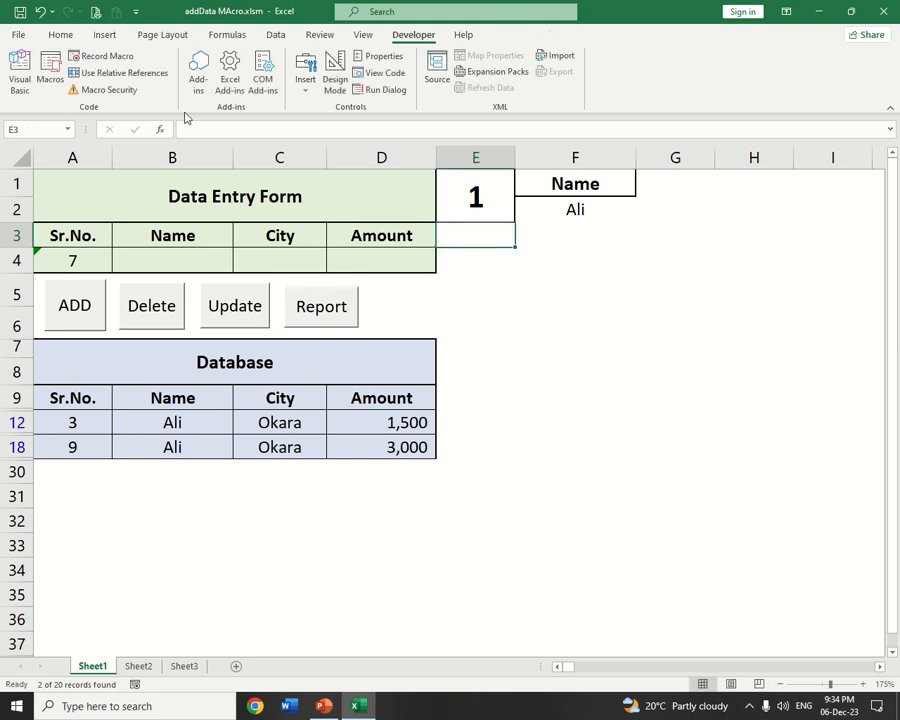
Set the criteria in F1:F2 to City and Karachi, and run the report with the Report button
click(60, 34)
click(608, 190)
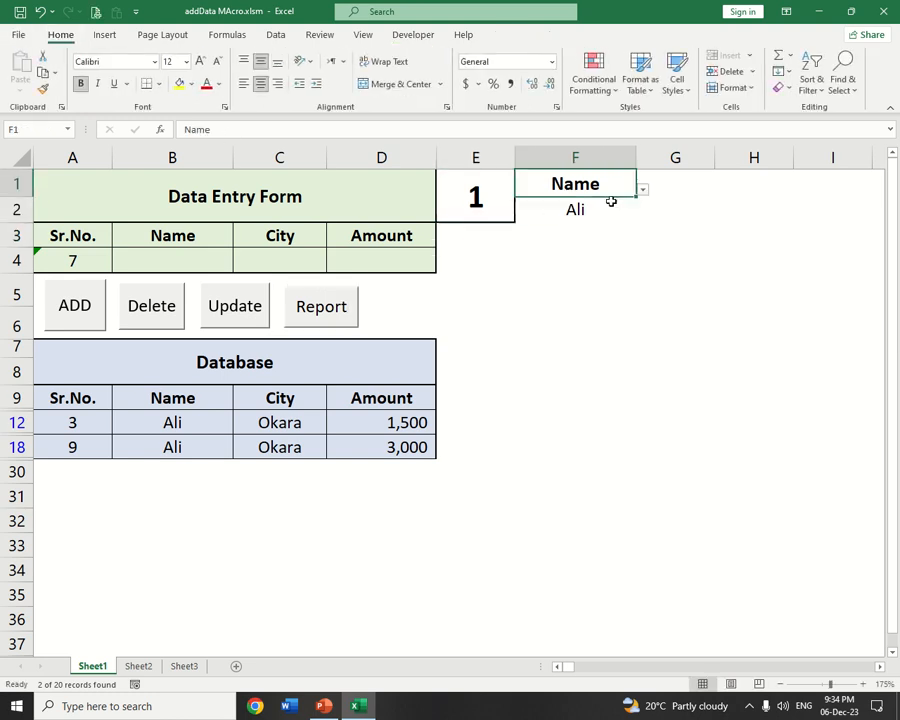
click(642, 192)
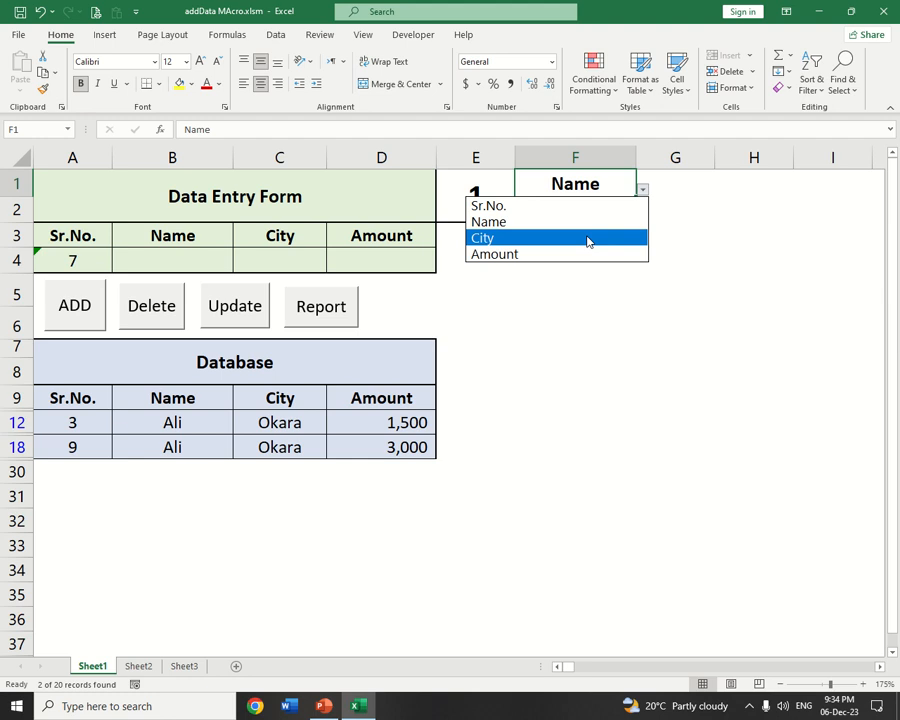
click(587, 240)
click(622, 210)
click(642, 215)
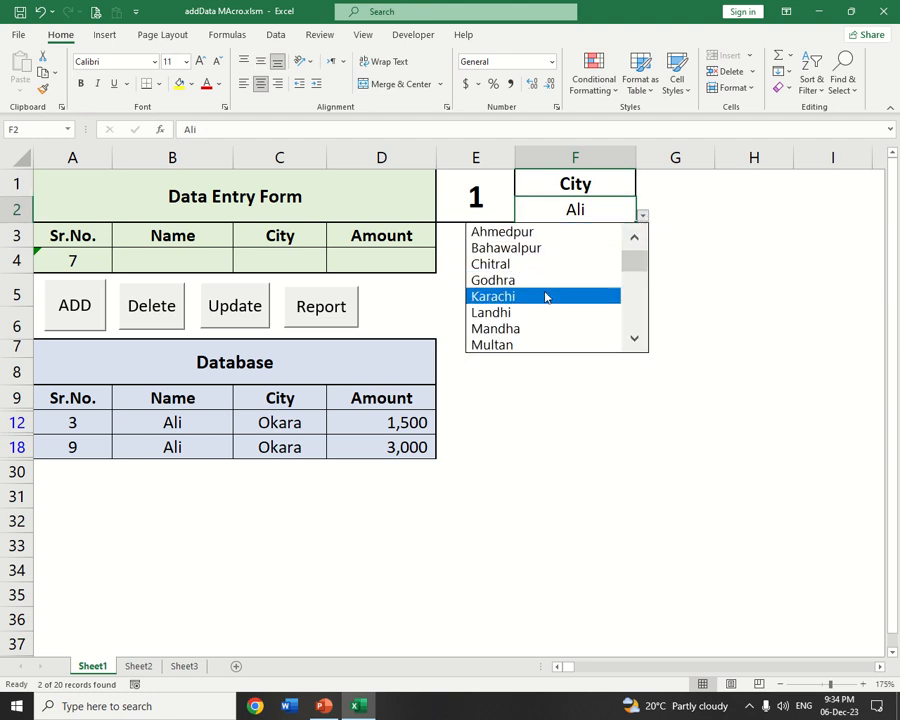
click(545, 297)
click(323, 318)
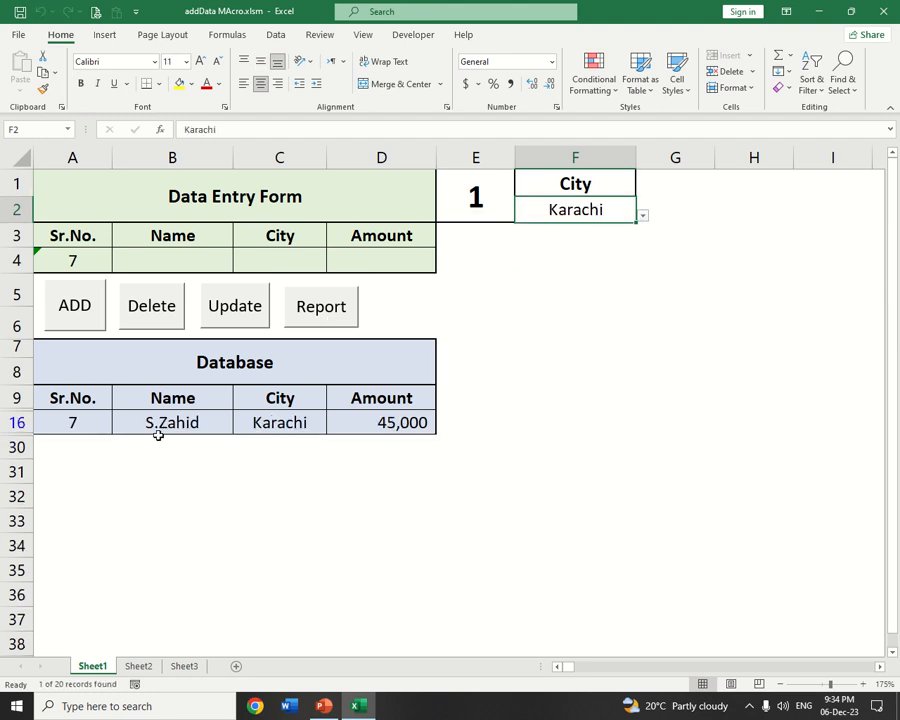
Set the criteria heading in F1 to Name, choose the sixth listed name in F2, and run the report
click(611, 190)
click(643, 190)
click(620, 222)
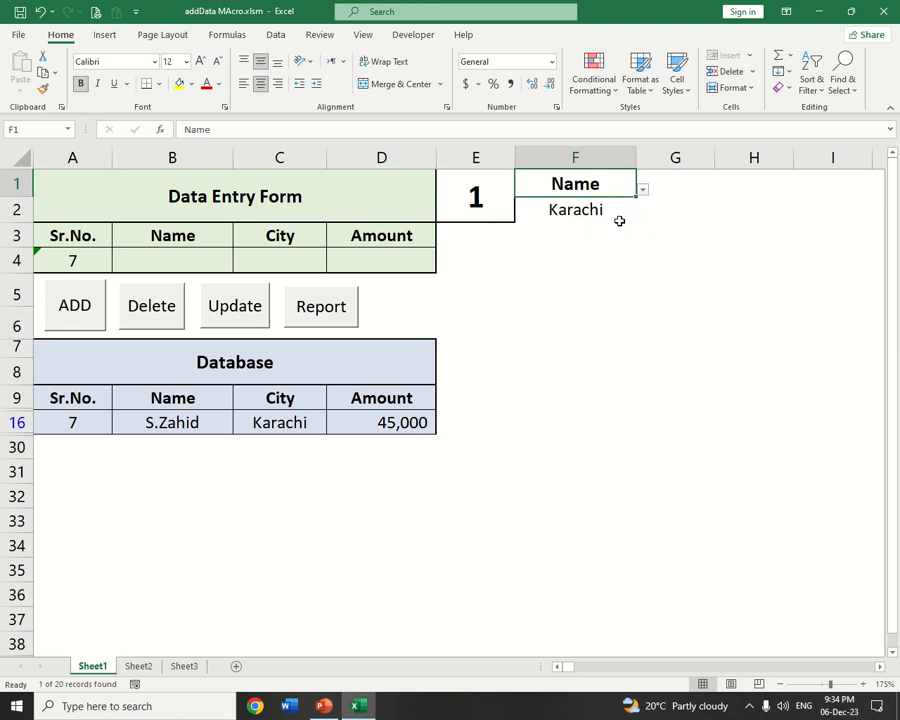
click(629, 207)
click(642, 215)
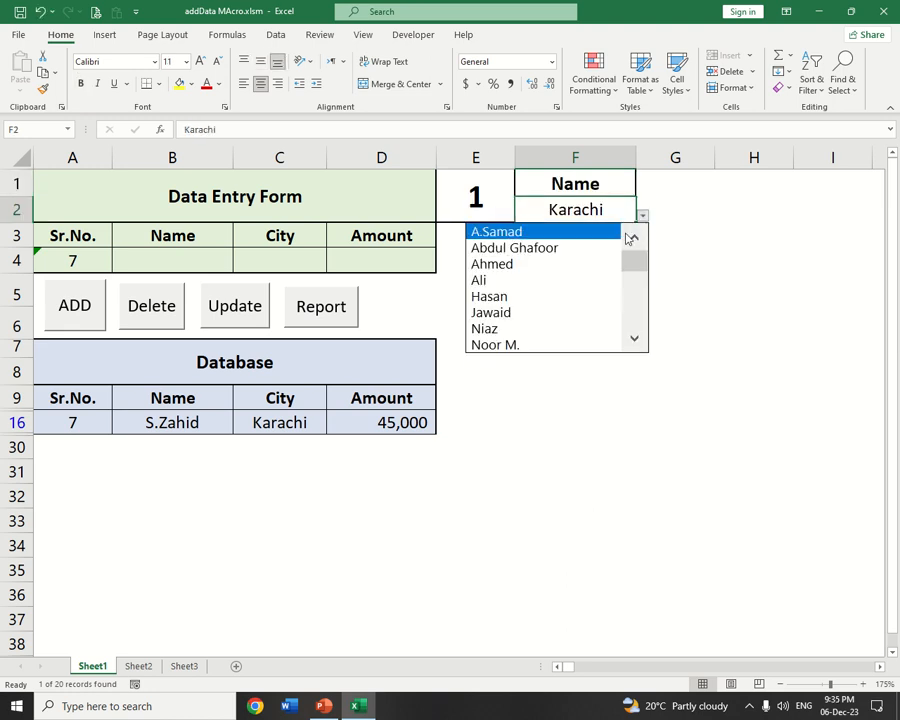
click(566, 312)
click(342, 308)
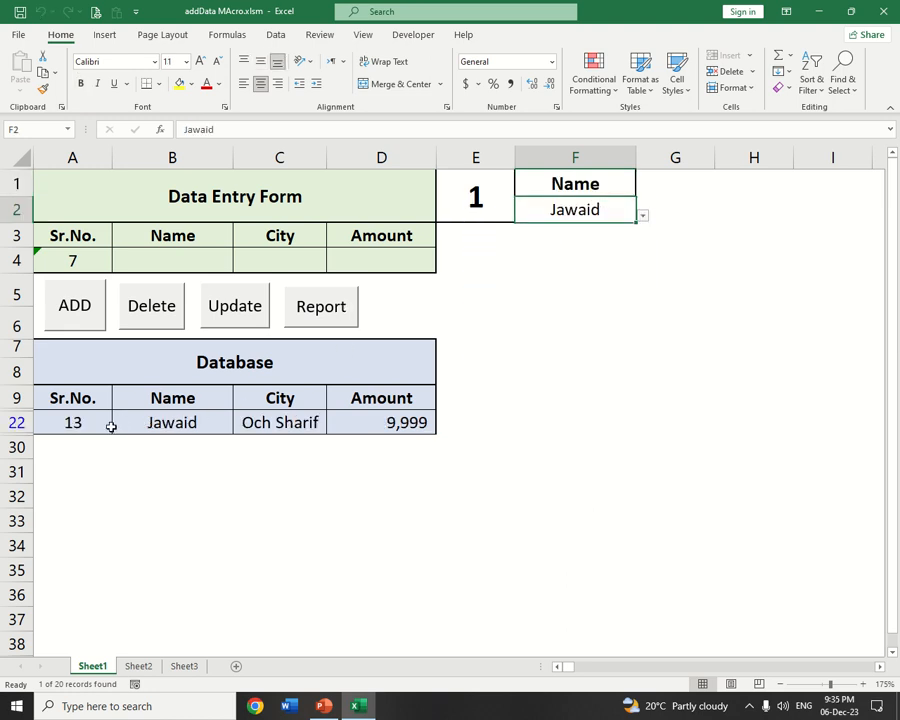
Set the criteria in F1:F2 to Sr.No. and 6, and run the report for that record
click(617, 186)
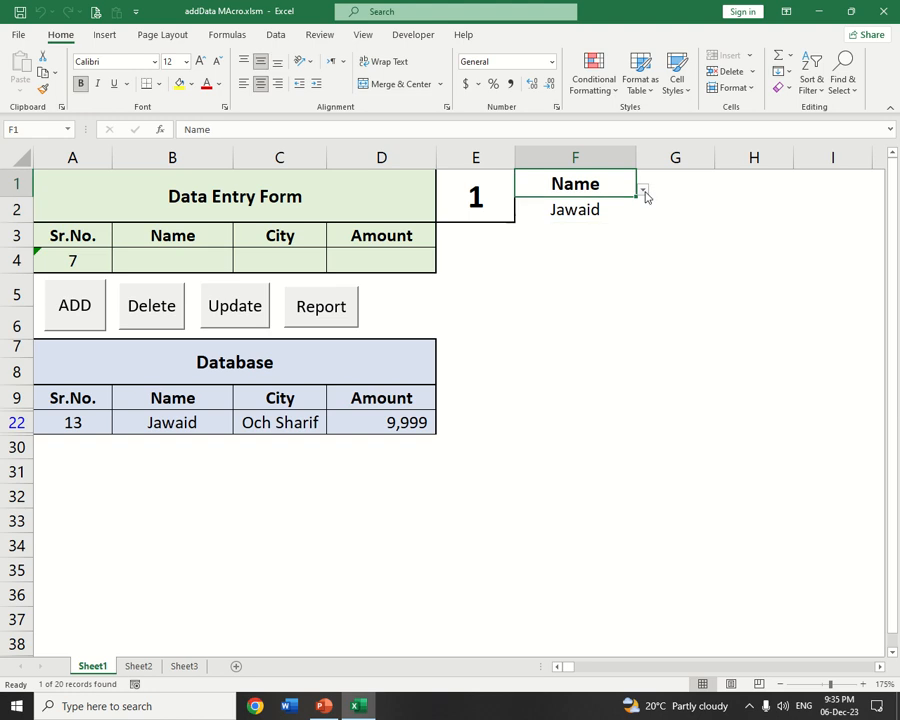
click(643, 190)
click(565, 209)
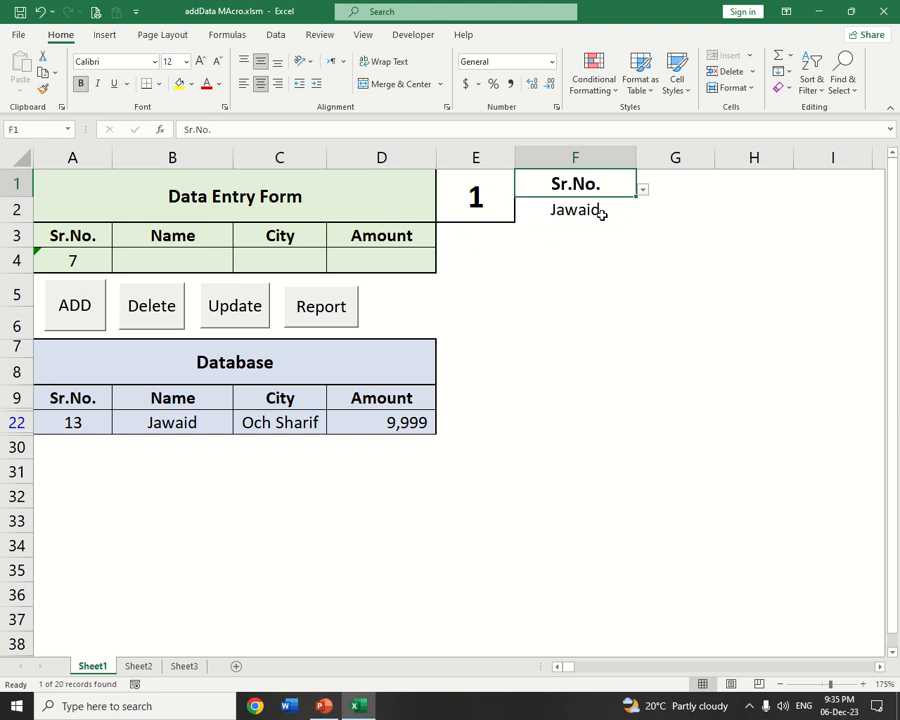
click(601, 214)
click(640, 216)
click(563, 314)
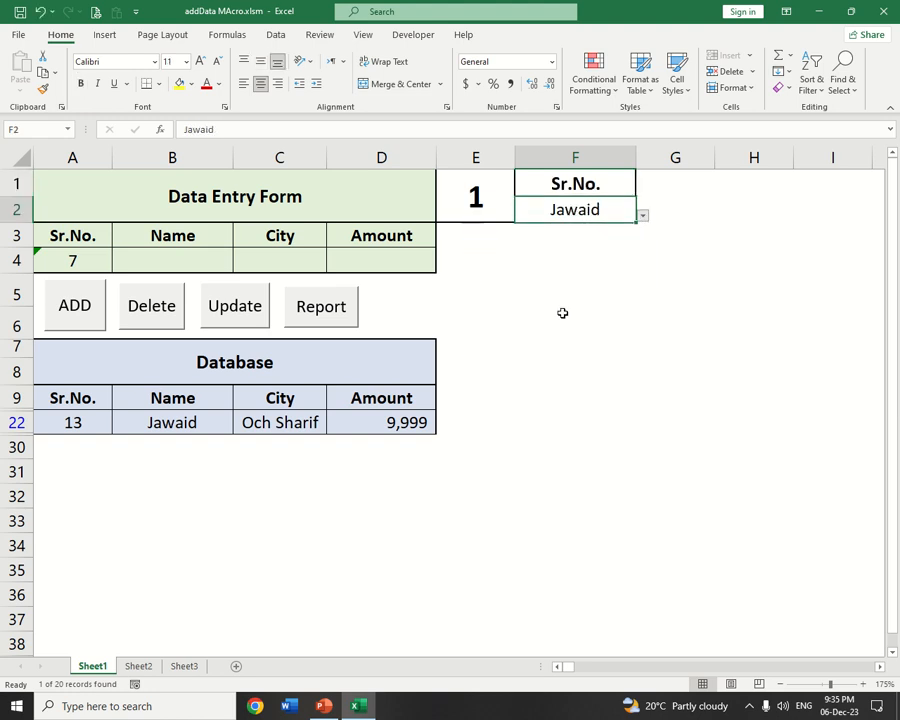
click(330, 309)
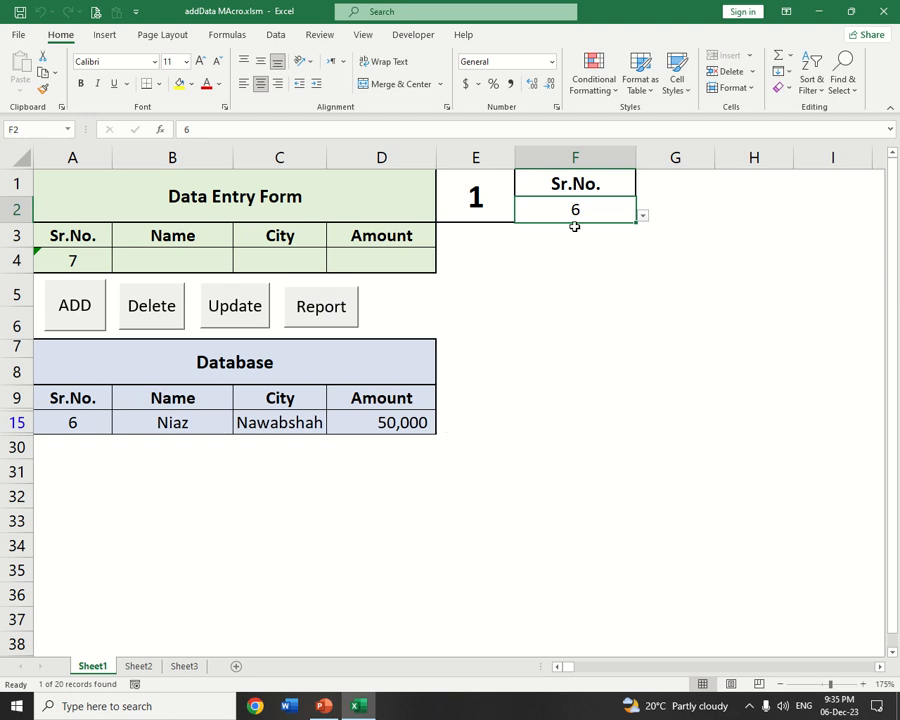
Set the criteria in F1:F2 to Amount and 9999, and run the report with the Report button
click(600, 185)
click(643, 190)
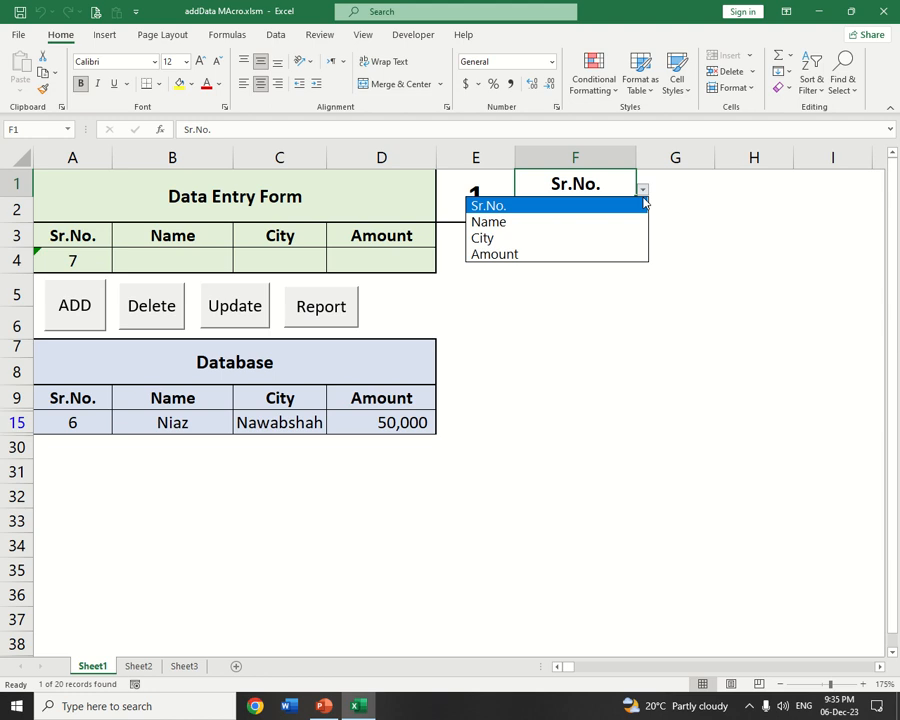
click(554, 253)
click(604, 210)
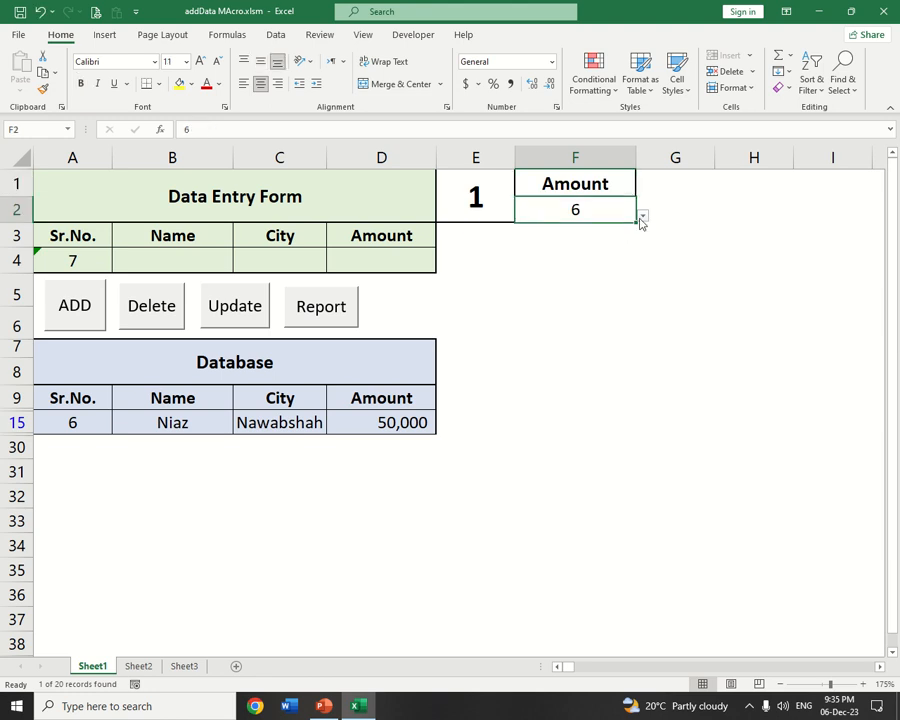
click(643, 217)
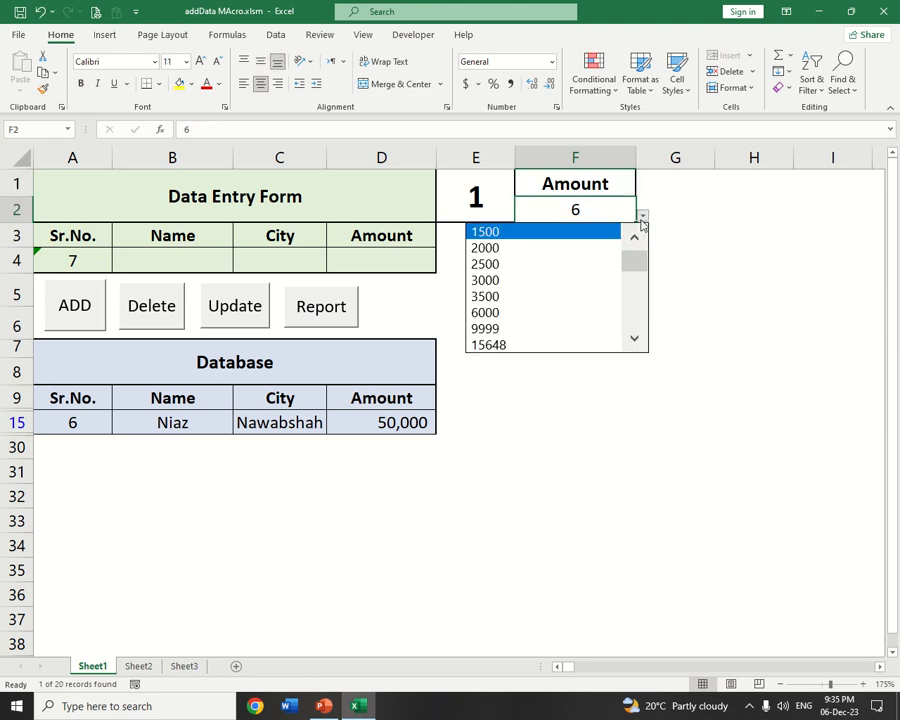
key(Escape)
click(518, 331)
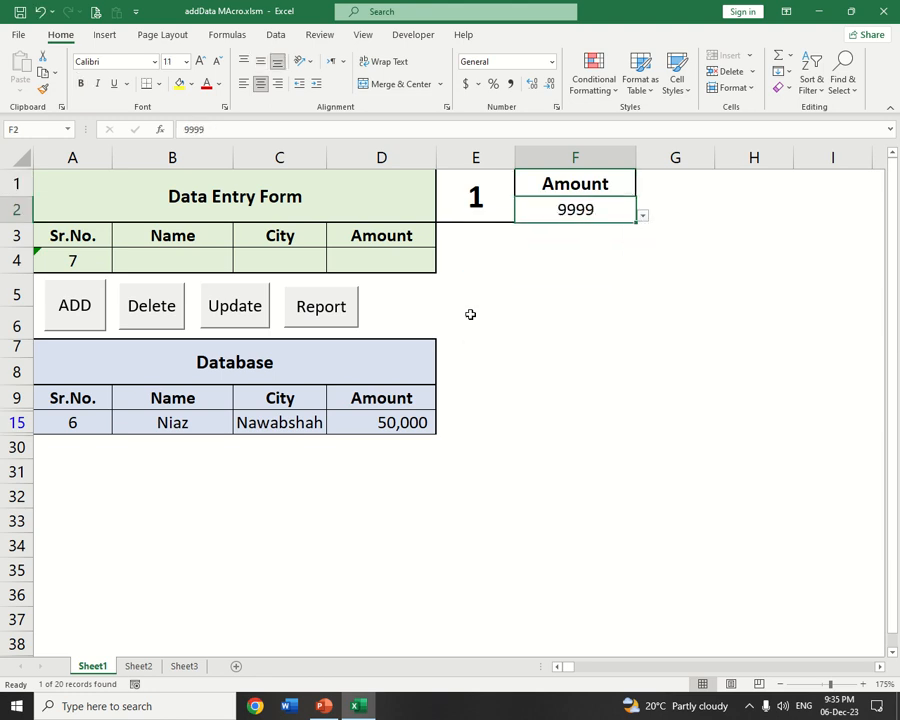
click(307, 312)
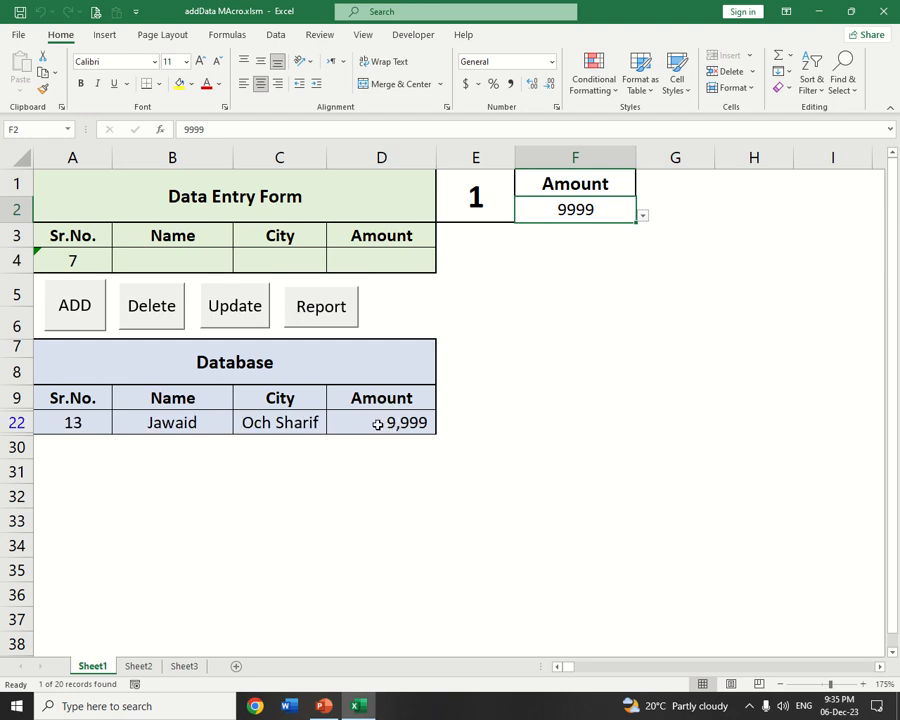
Set the criteria in F1:F2 to City and Multan, and run the report for that city
click(629, 177)
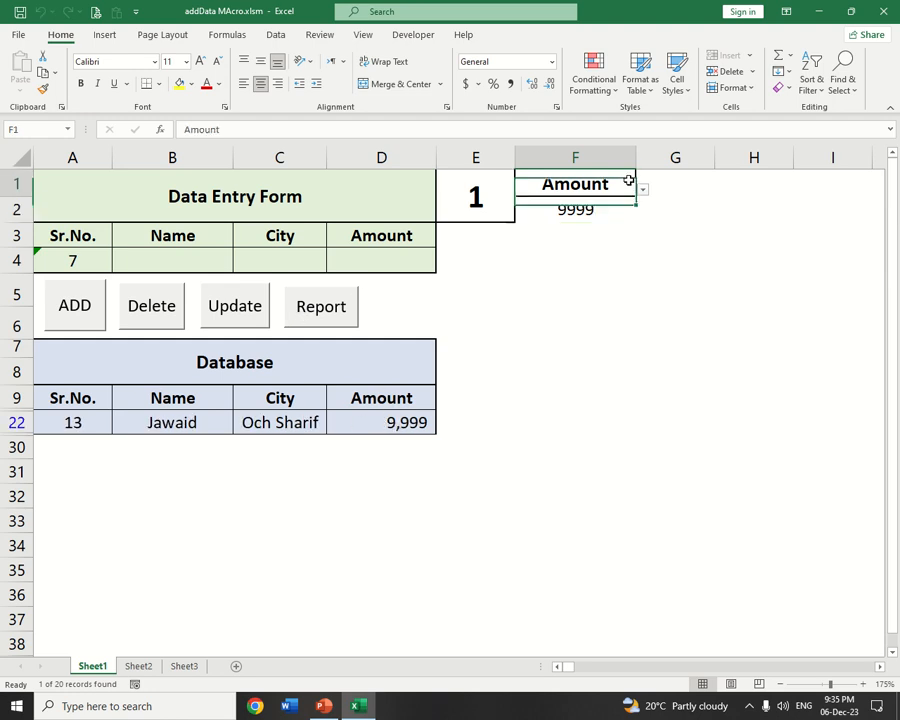
click(643, 190)
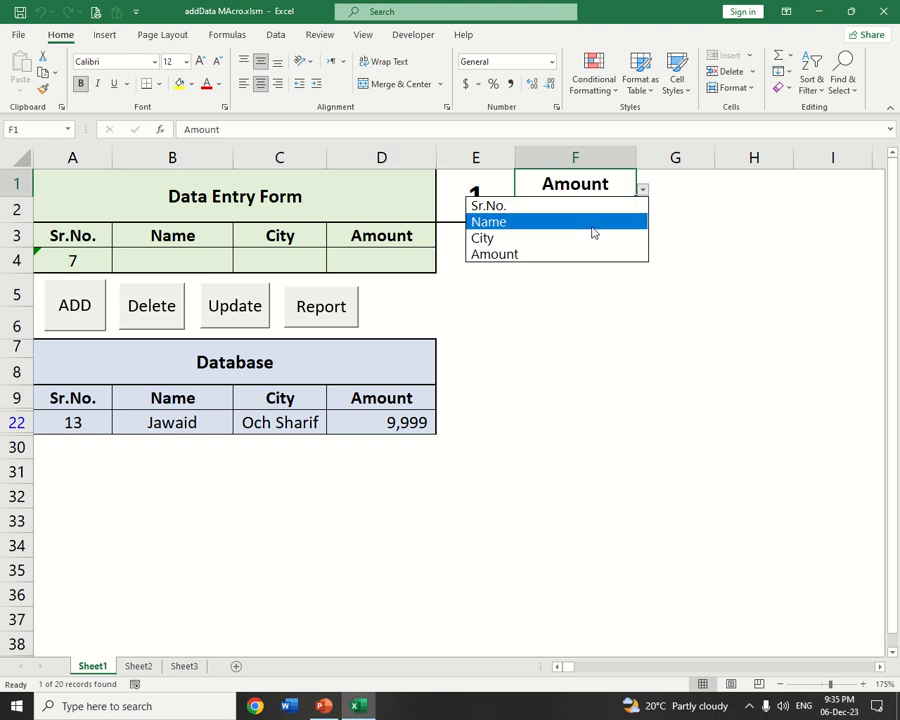
click(588, 238)
click(610, 215)
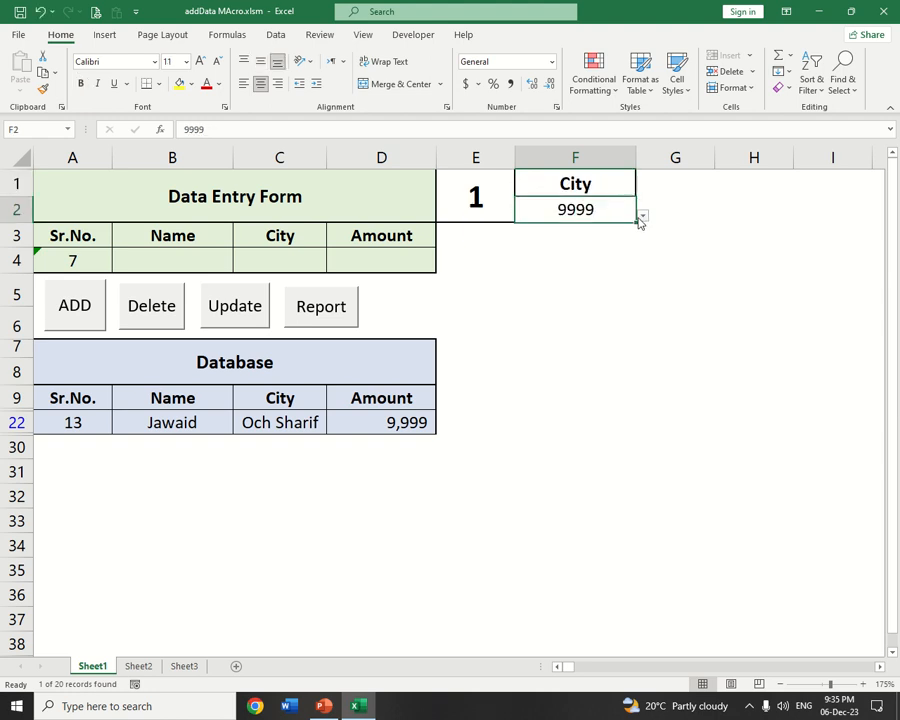
click(642, 217)
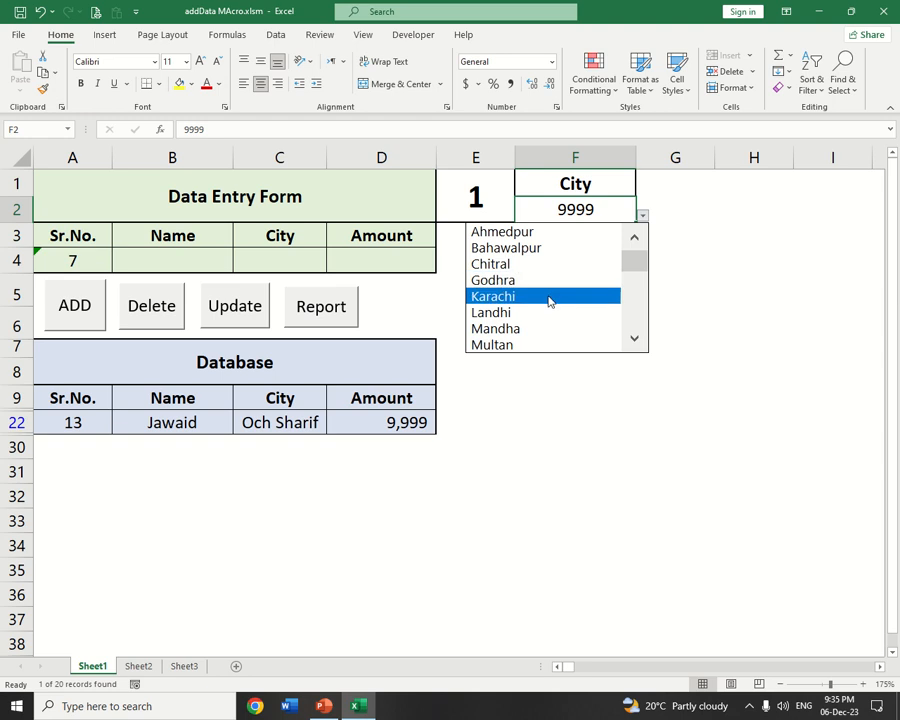
click(546, 344)
click(344, 312)
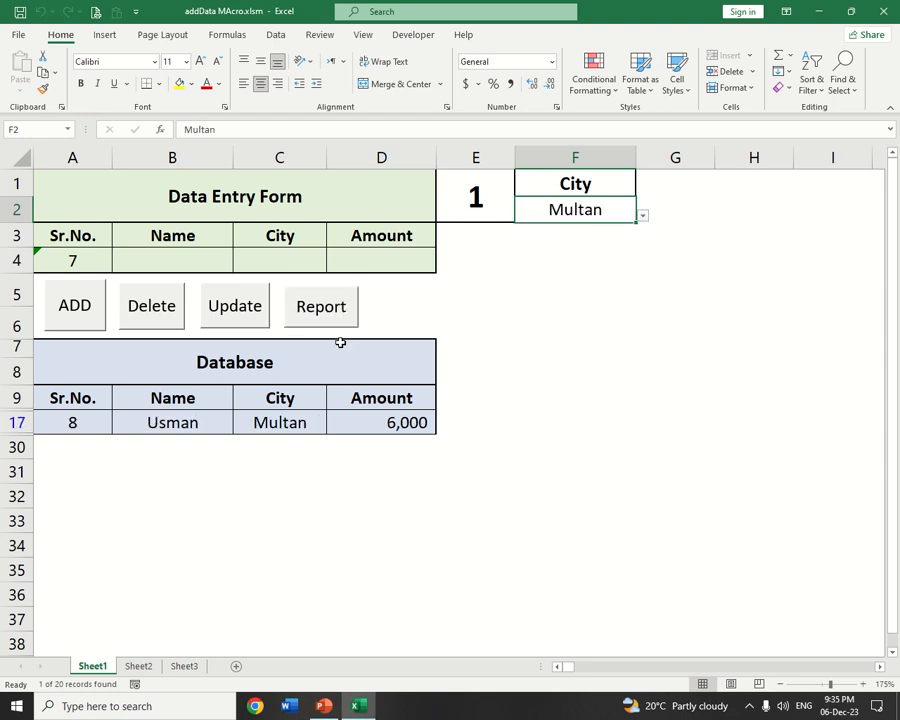
Set the criteria heading in F1 to Name, choose the fourth listed name in F2, and run the report
click(609, 187)
click(643, 189)
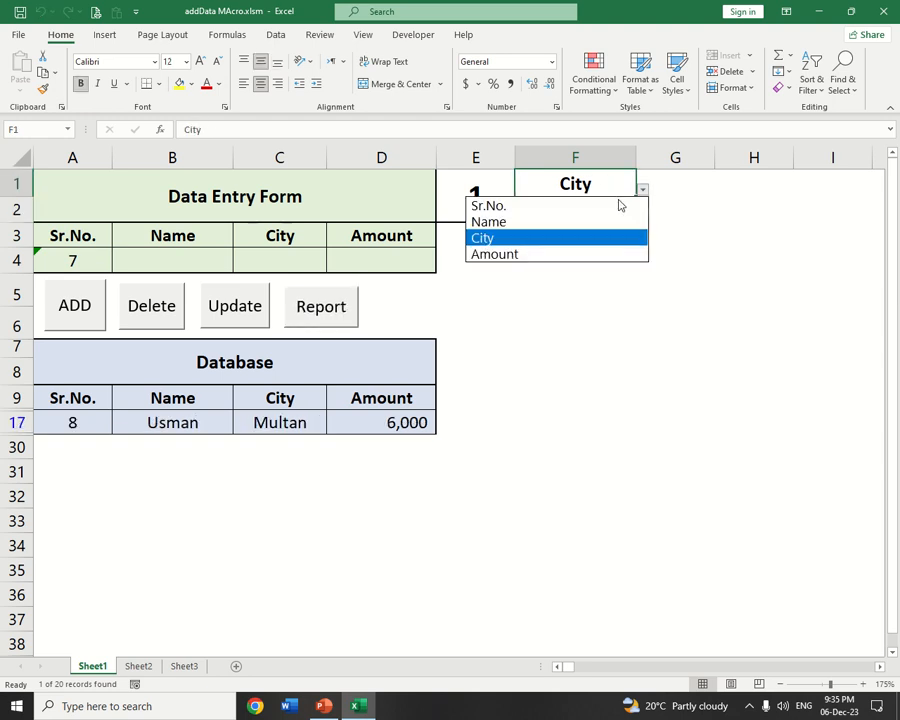
click(579, 222)
click(608, 210)
click(643, 216)
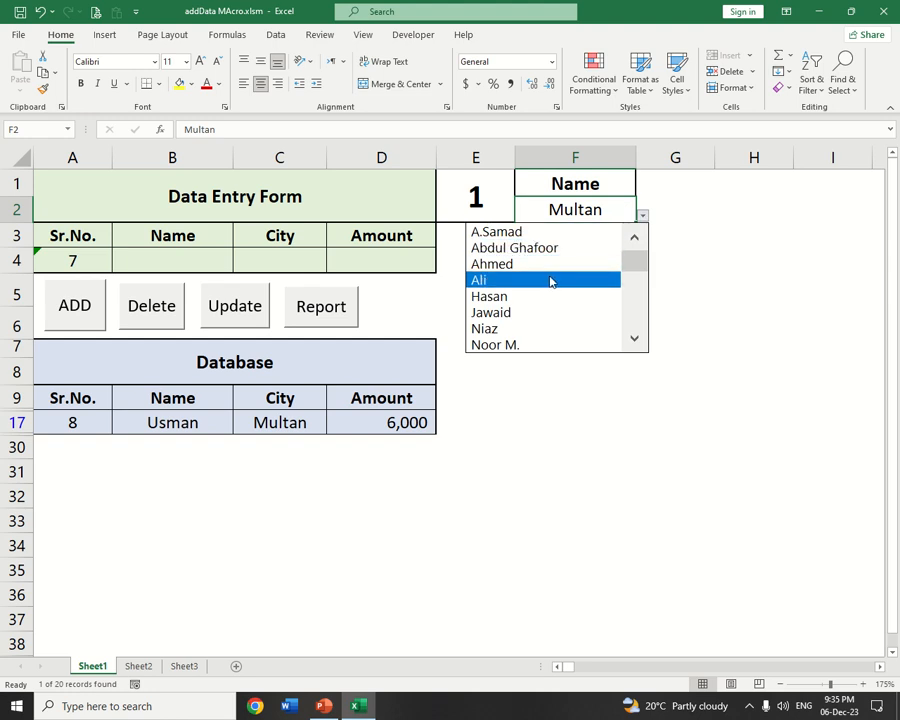
click(549, 281)
click(330, 318)
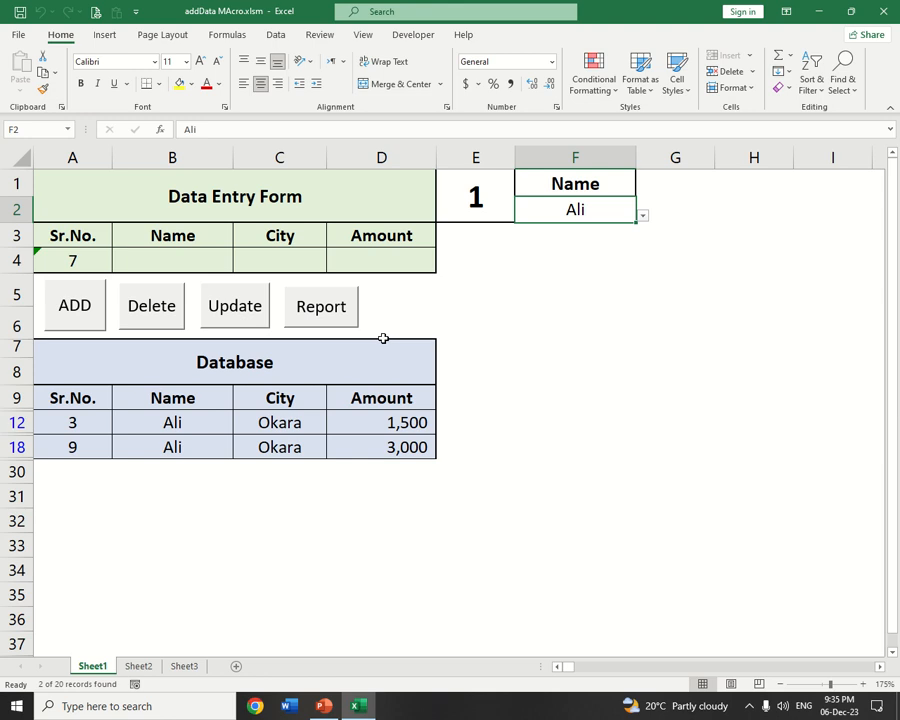
Clear the advanced filter from the Database table to show all records
click(277, 36)
click(480, 55)
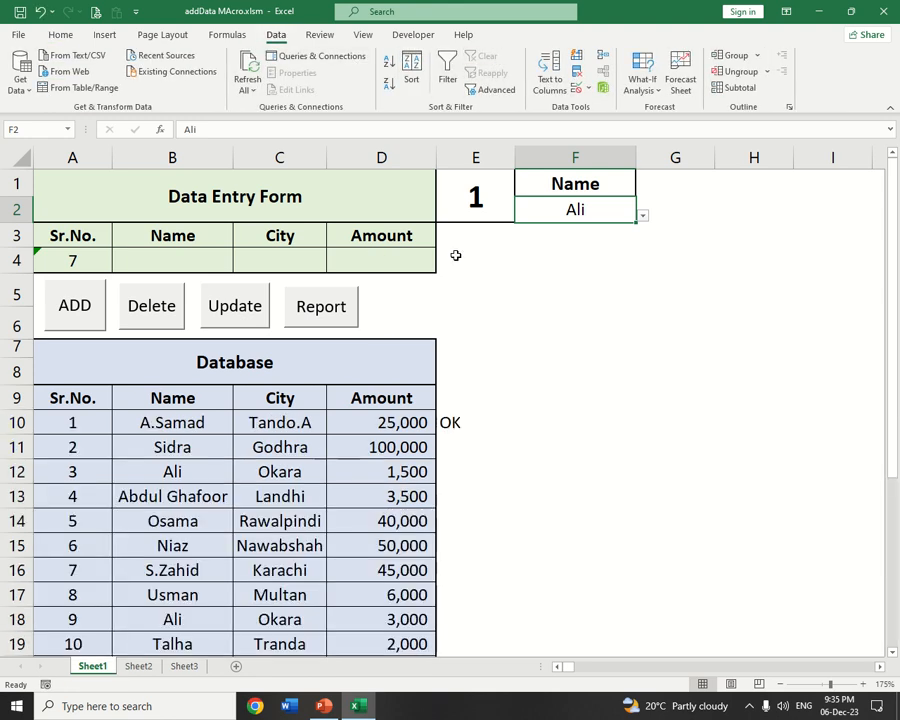
click(401, 303)
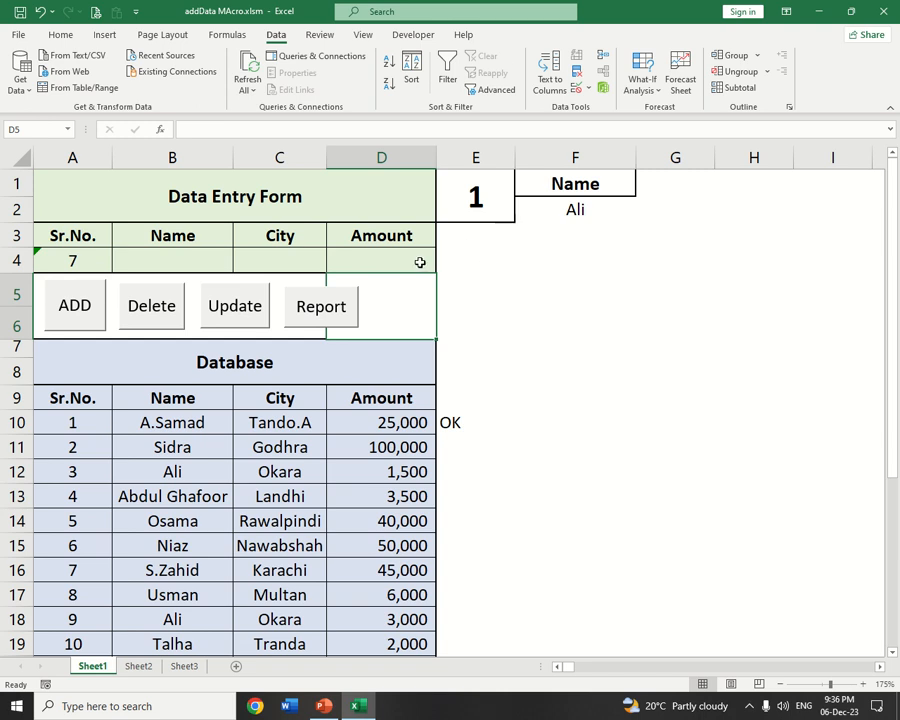
double_click(398, 311)
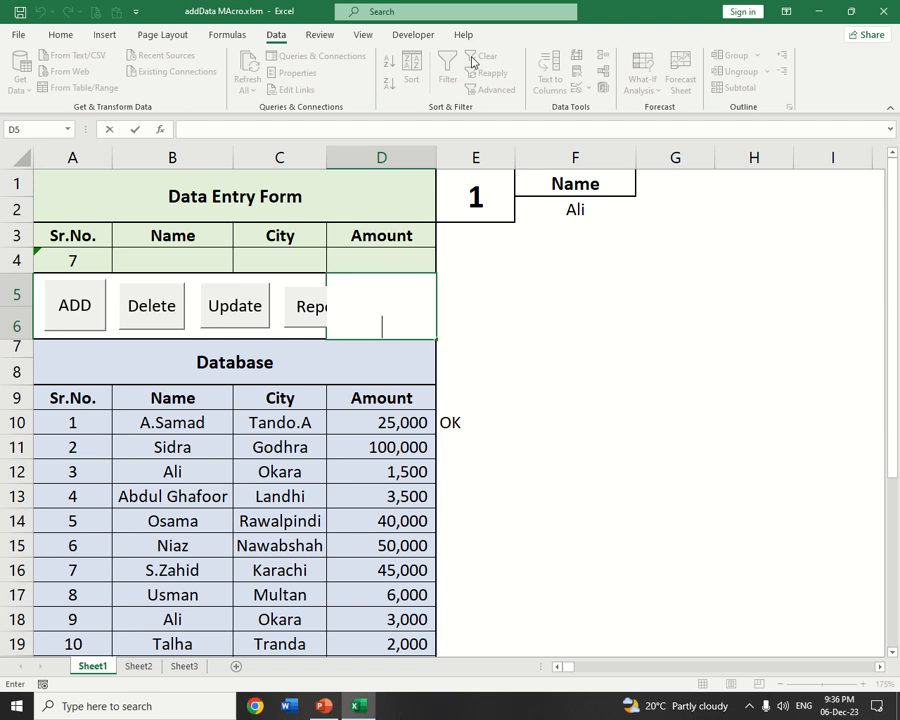
click(496, 289)
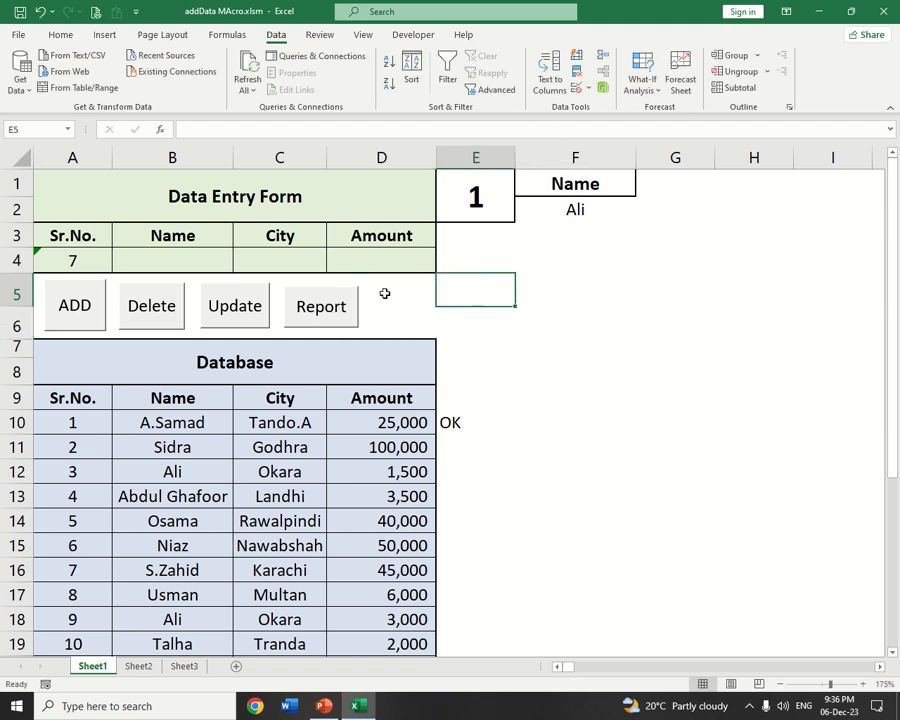